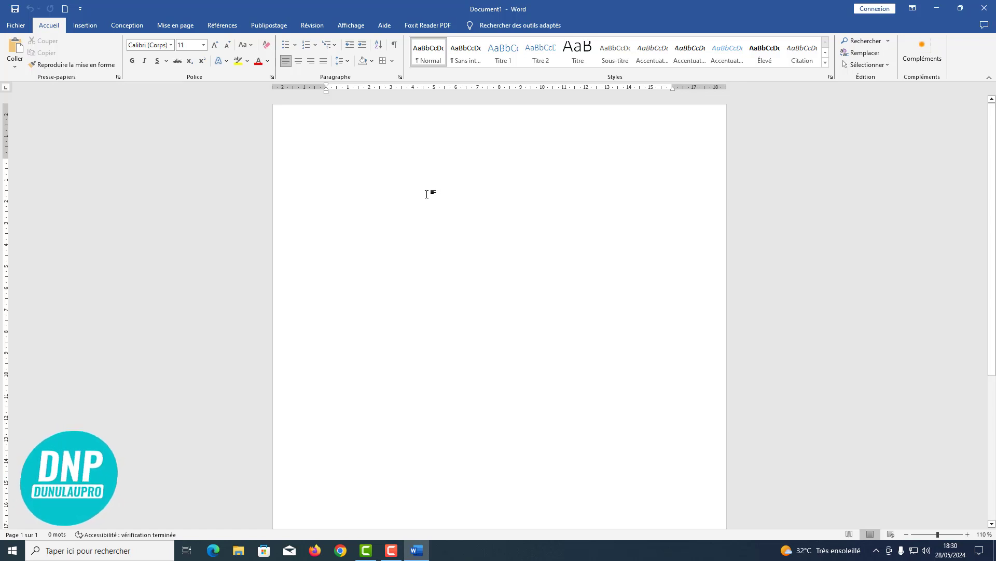
# Draw a rectangle about 20.54 cm wide and 3.83 cm high across the upper edge of the blank page.
pyautogui.click(85, 26)
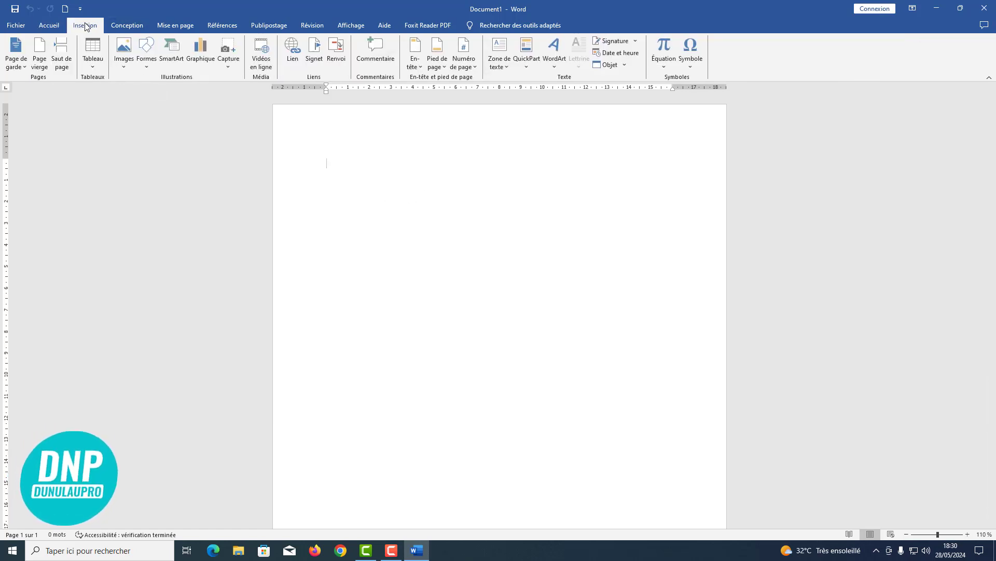
pyautogui.click(147, 61)
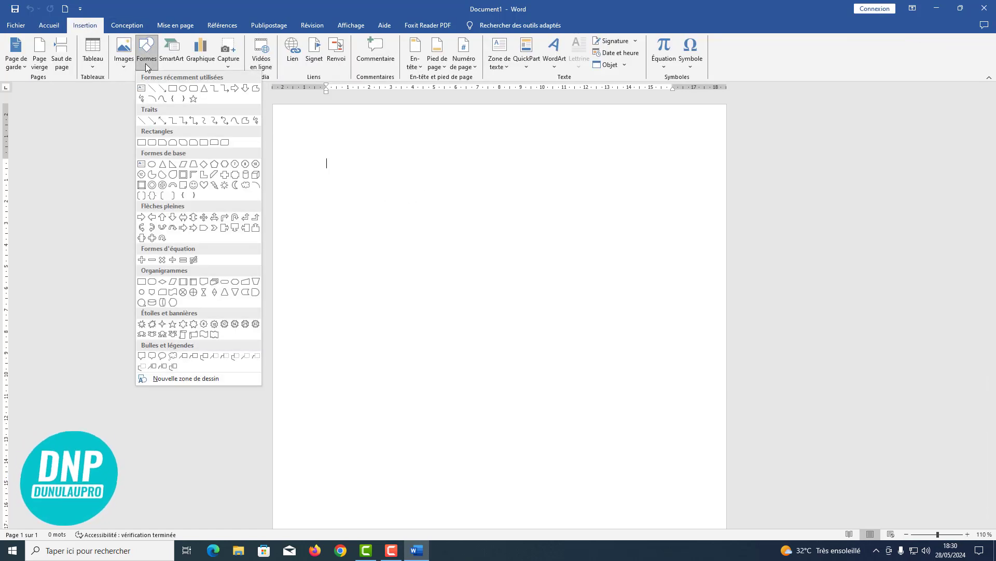
pyautogui.click(173, 90)
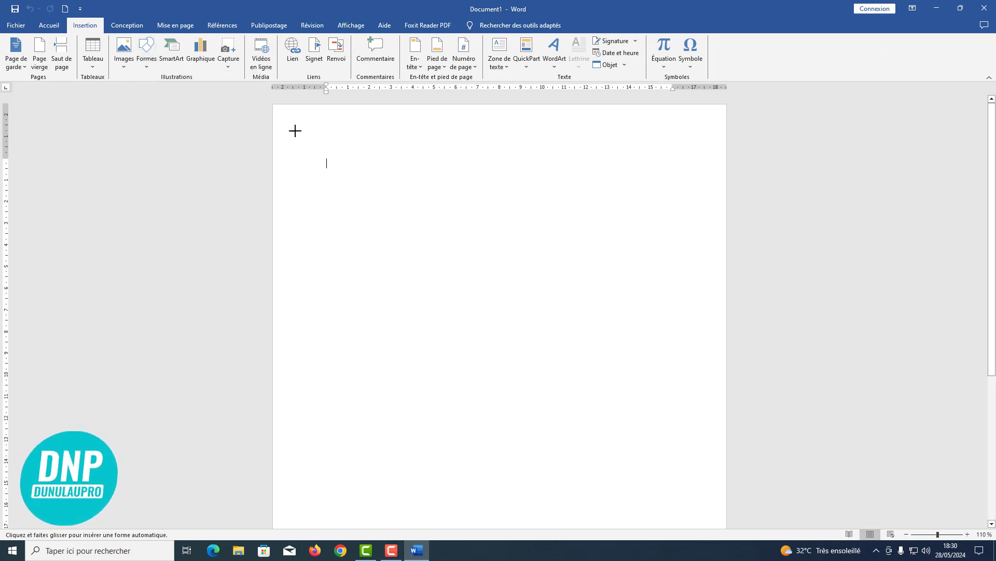
pyautogui.moveTo(279, 111)
pyautogui.mouseDown()
pyautogui.moveTo(328, 182)
pyautogui.moveTo(712, 204)
pyautogui.moveTo(724, 194)
pyautogui.mouseUp()
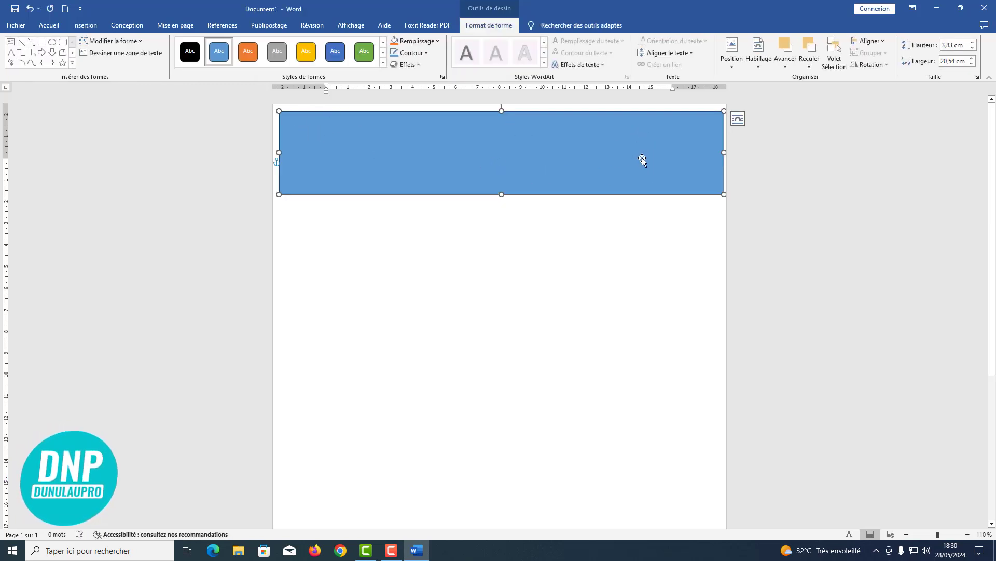
pyautogui.scroll(4, 638, 161)
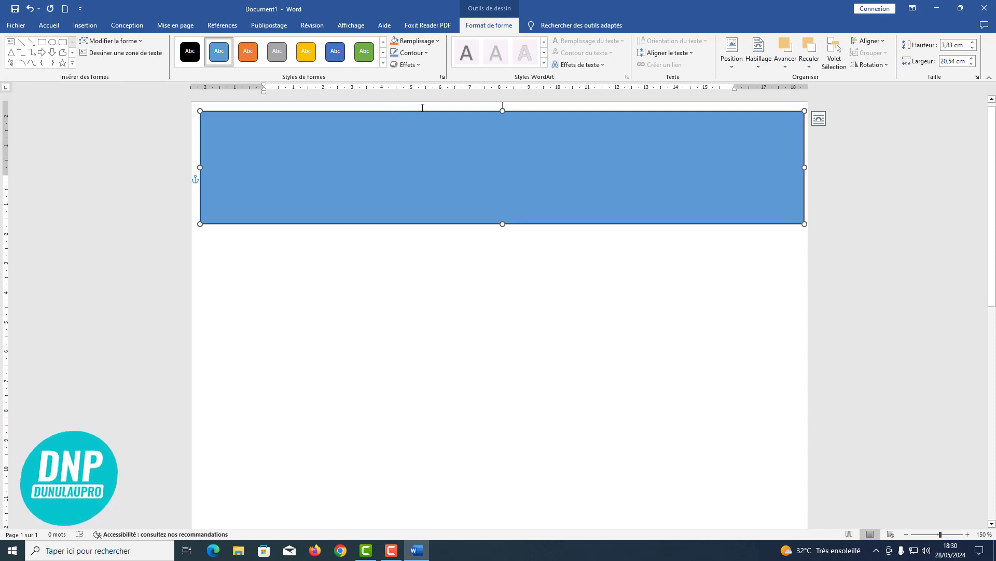
# Remove the rectangle's outline and keep the shape selected.
pyautogui.click(410, 52)
pyautogui.click(427, 184)
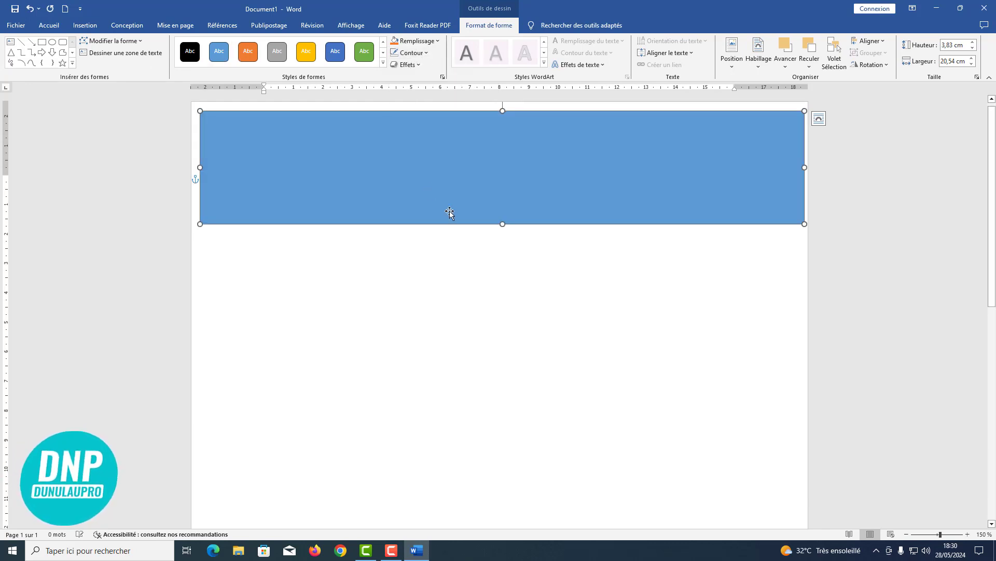
pyautogui.click(492, 280)
pyautogui.click(455, 177)
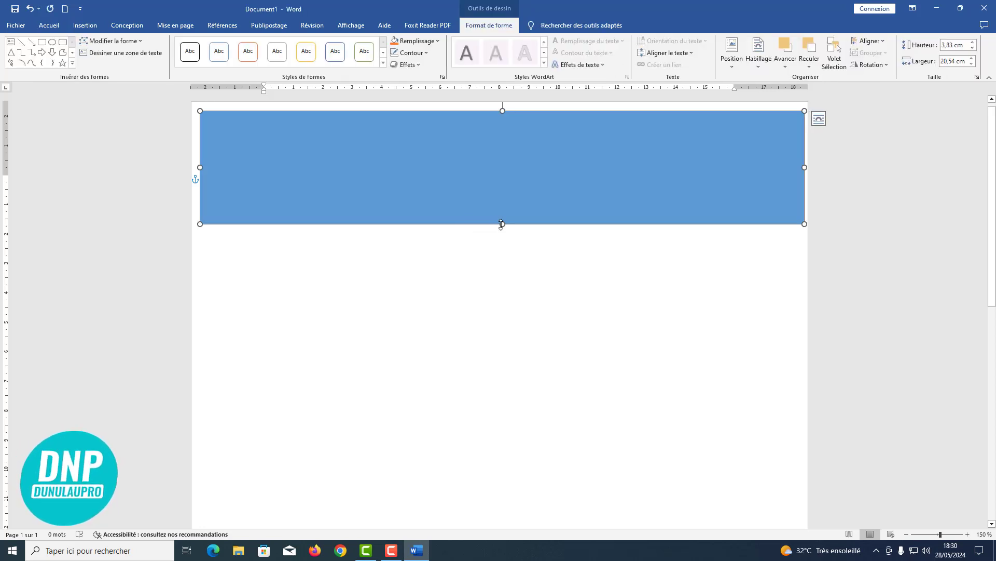
# Reduce the rectangle's height to about 3.53 cm and nudge it slightly left and up toward the page corner.
pyautogui.moveTo(502, 221); pyautogui.dragTo(501, 210)
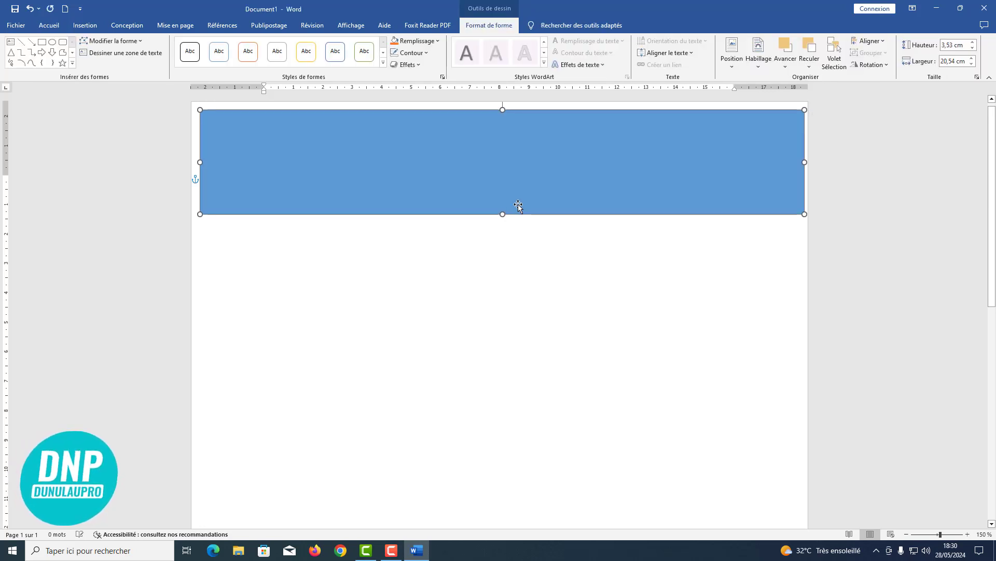
pyautogui.press('Left')
pyautogui.press('Left')
pyautogui.press('Left')
pyautogui.press('Left')
pyautogui.press('Up')
pyautogui.press('Up')
pyautogui.press('Up')
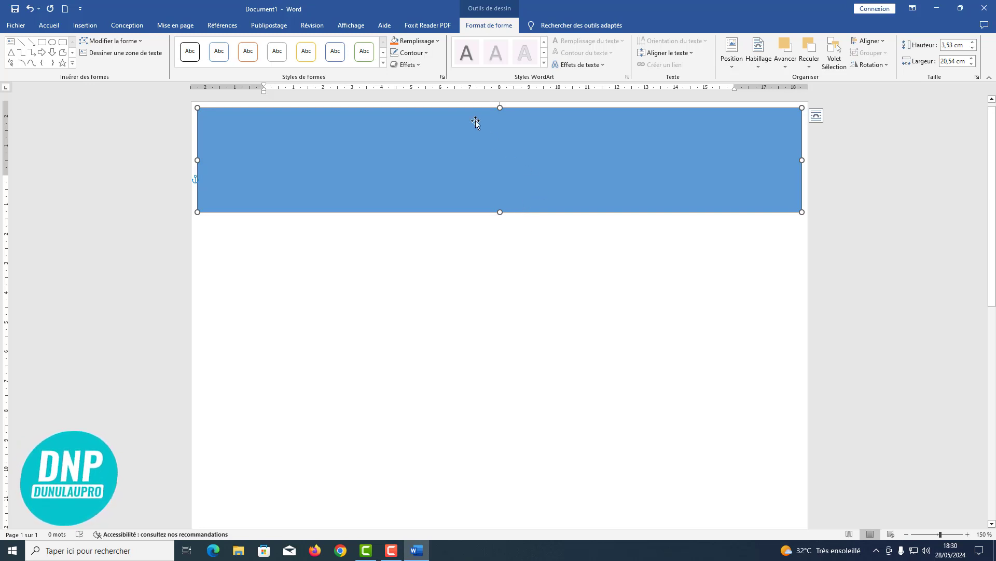
# Fill the rectangle with the darkest blue theme shade and fit it flush against the page's top, spanning the full page width.
pyautogui.click(431, 41)
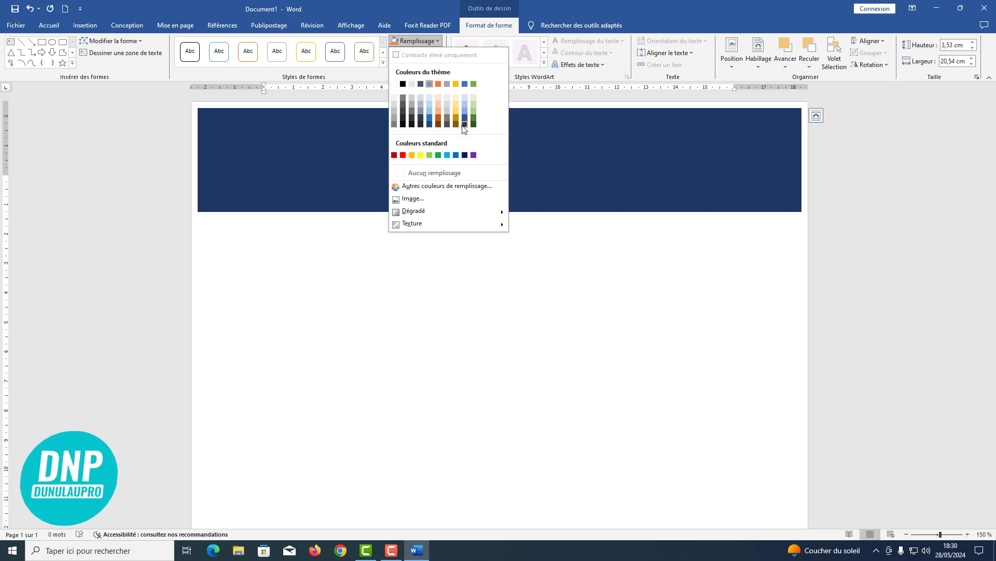
pyautogui.click(465, 124)
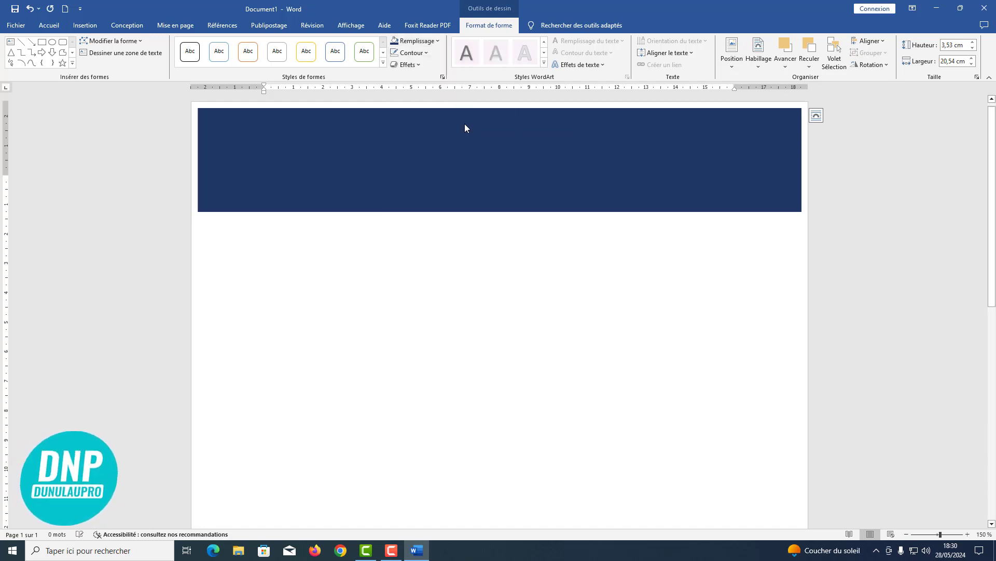
pyautogui.moveTo(385, 179); pyautogui.dragTo(374, 173)
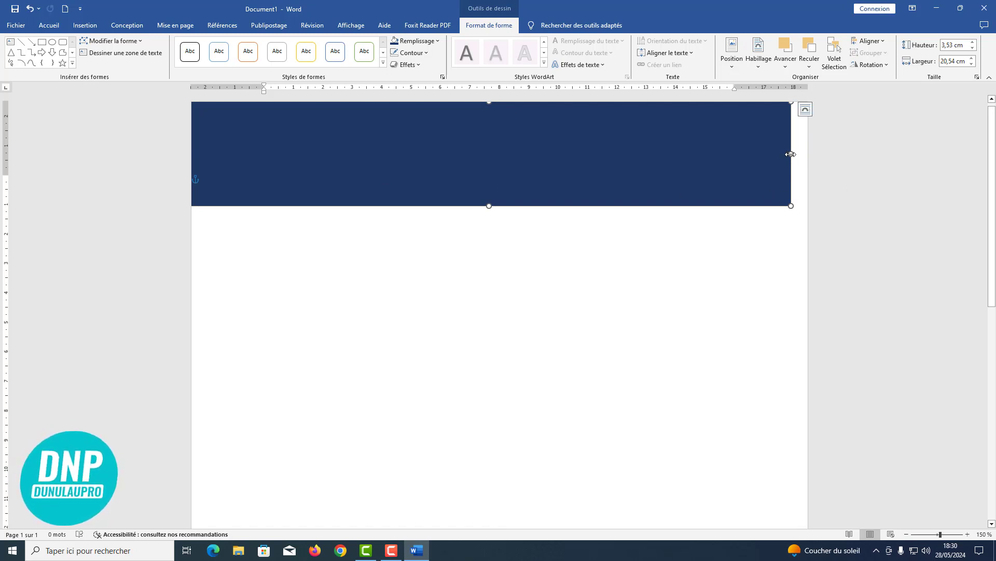
pyautogui.moveTo(791, 154)
pyautogui.mouseDown()
pyautogui.moveTo(811, 152)
pyautogui.moveTo(802, 168)
pyautogui.mouseUp()
pyautogui.click(640, 246)
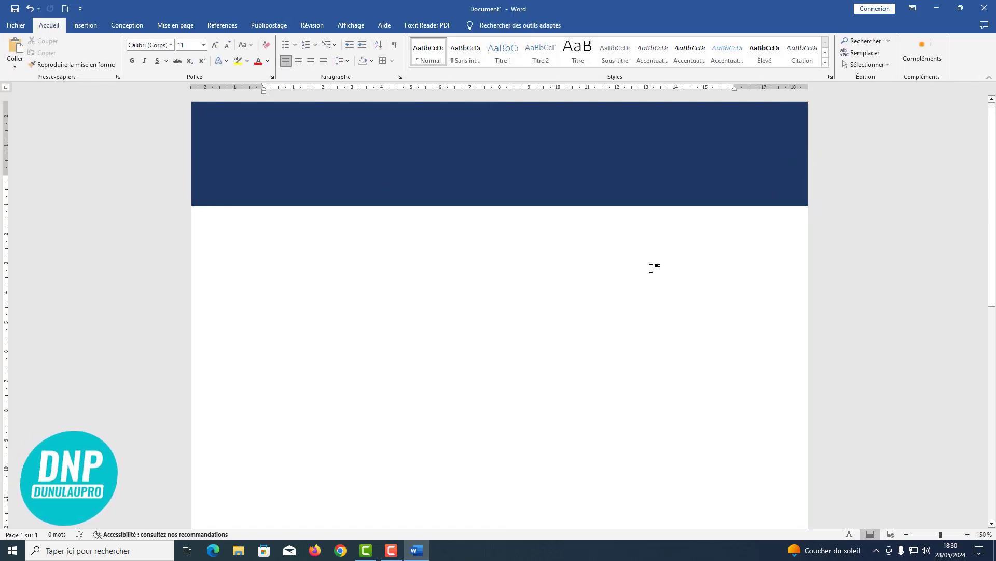
pyautogui.keyDown('ctrl'); pyautogui.scroll(-5, 651, 268); pyautogui.keyUp('ctrl')
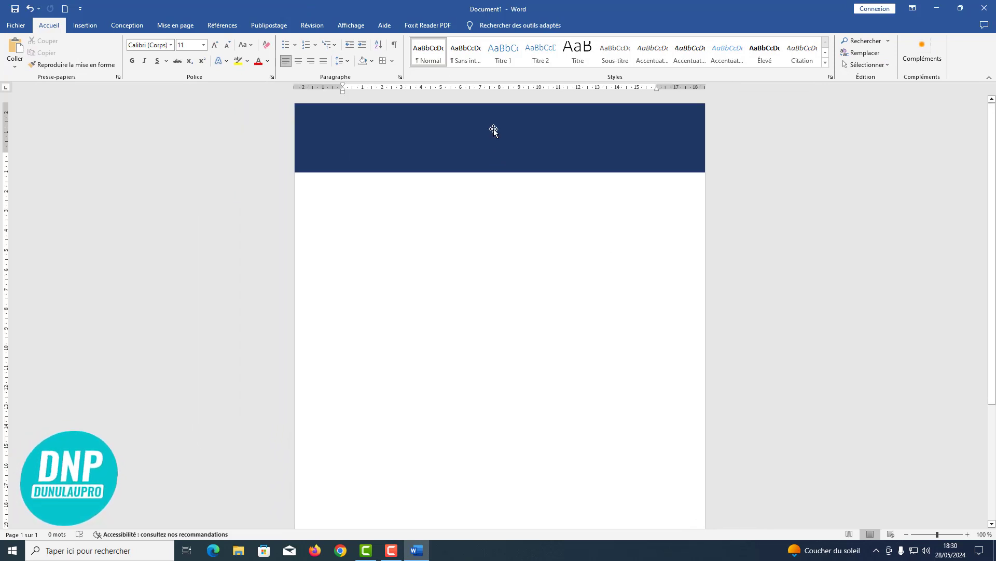
# Duplicate the dark blue band just below the original, narrow the copy to about 19.87 cm and shift it inside the page's left edge.
pyautogui.moveTo(493, 129); pyautogui.dragTo(468, 216)
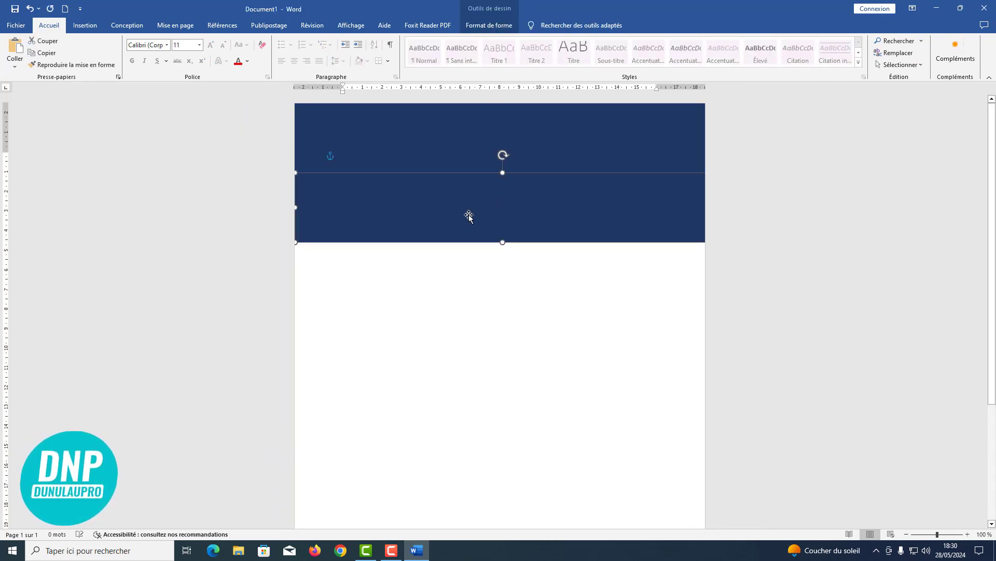
pyautogui.moveTo(296, 207); pyautogui.dragTo(331, 215)
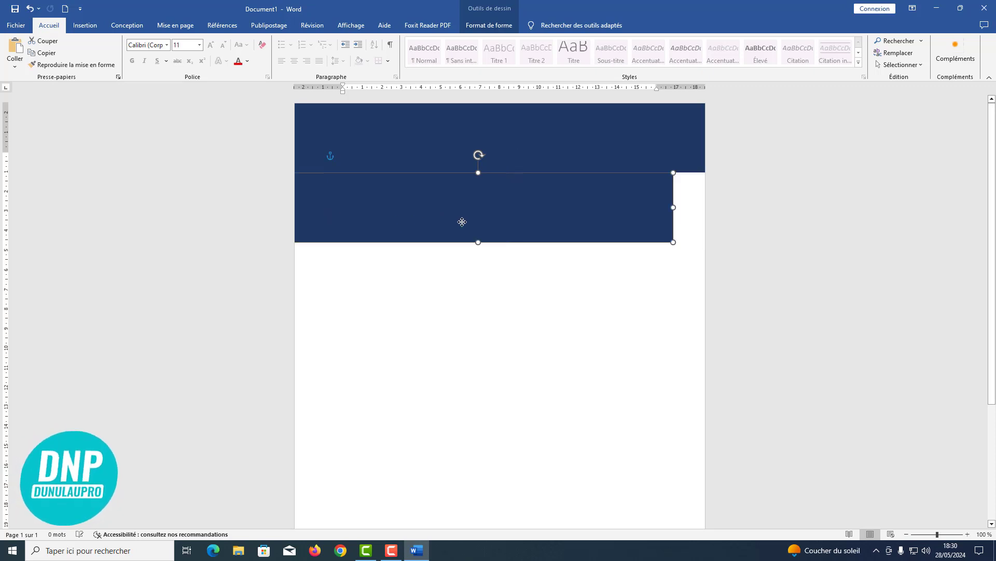
pyautogui.moveTo(462, 222); pyautogui.dragTo(500, 225)
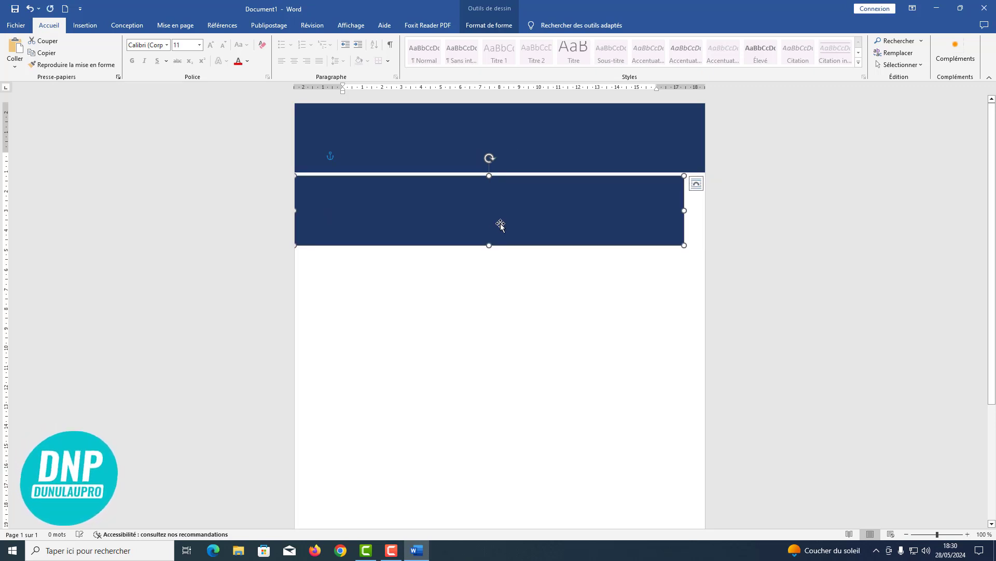
pyautogui.press('Right')
pyautogui.press('Right')
pyautogui.press('Right')
pyautogui.press('Right')
pyautogui.press('Right')
pyautogui.press('Right')
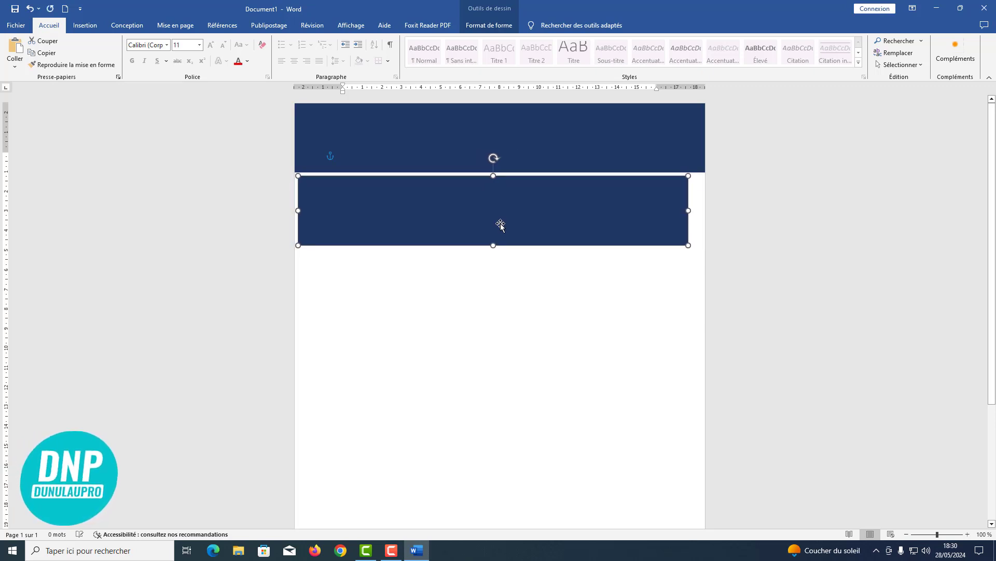
pyautogui.press('Right')
# Flatten the copied band into a strip about 0.34 cm high and fill it with light blue.
pyautogui.moveTo(495, 245); pyautogui.dragTo(500, 183)
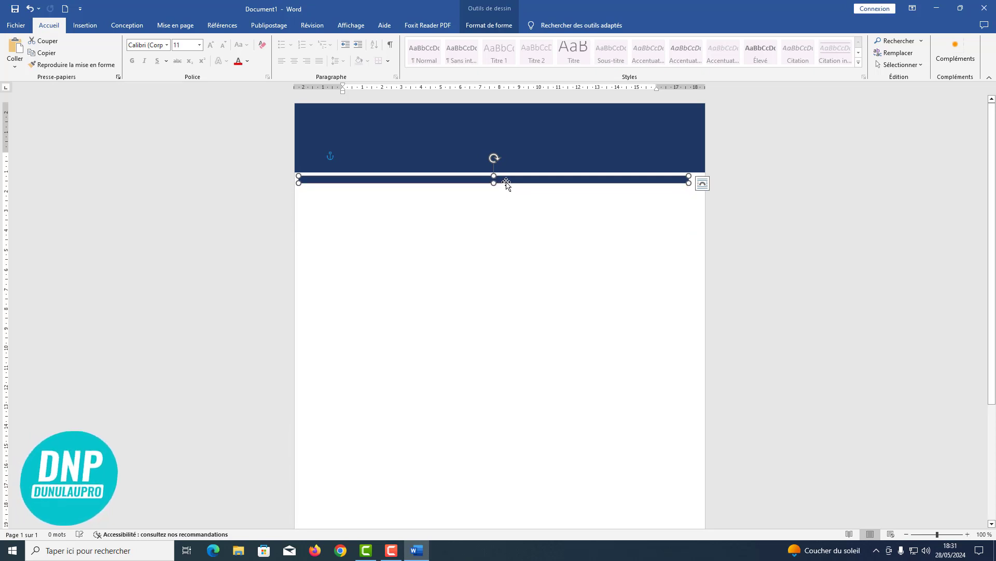
pyautogui.doubleClick(507, 184)
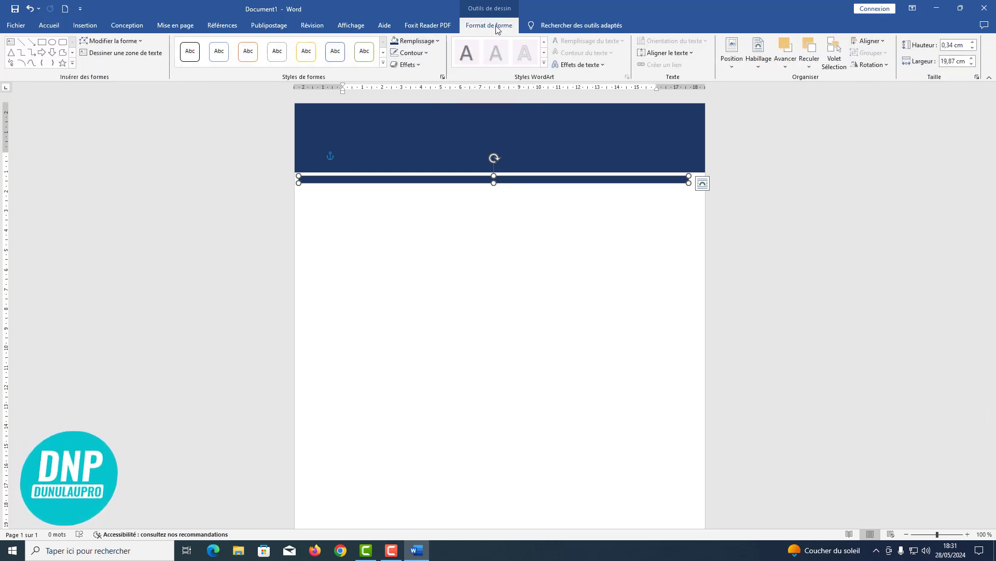
pyautogui.click(431, 43)
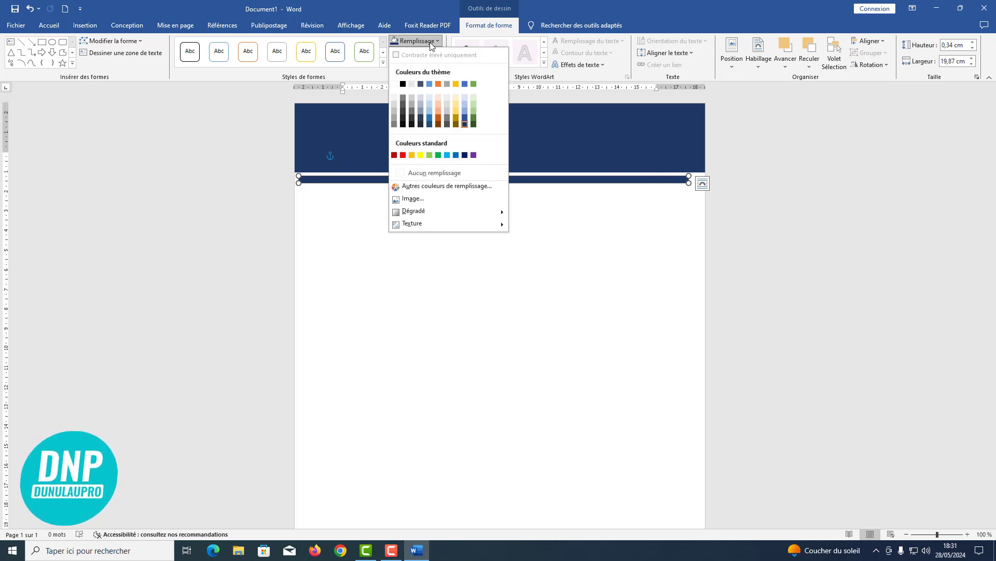
pyautogui.click(464, 111)
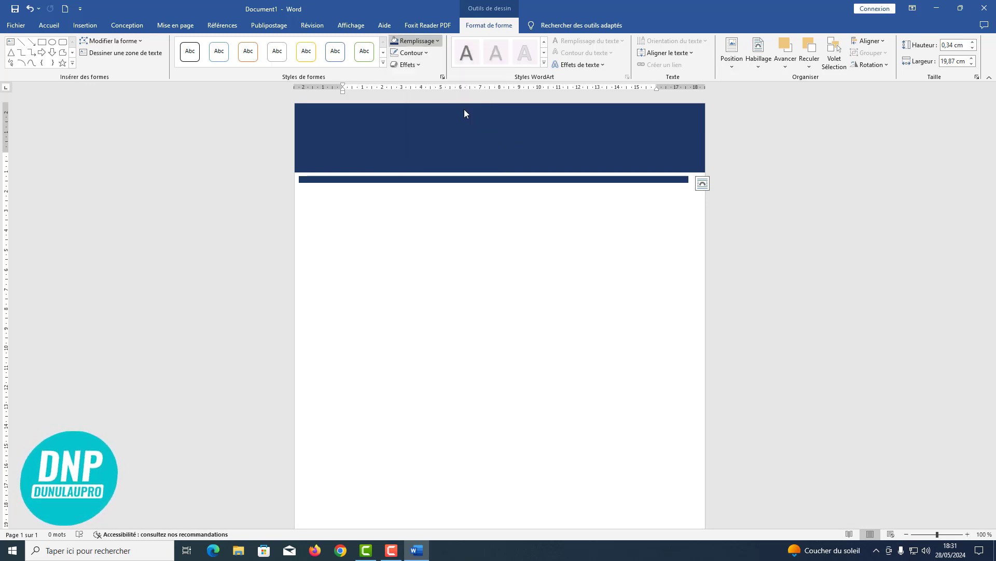
pyautogui.hotkey('ctrl', 'z')
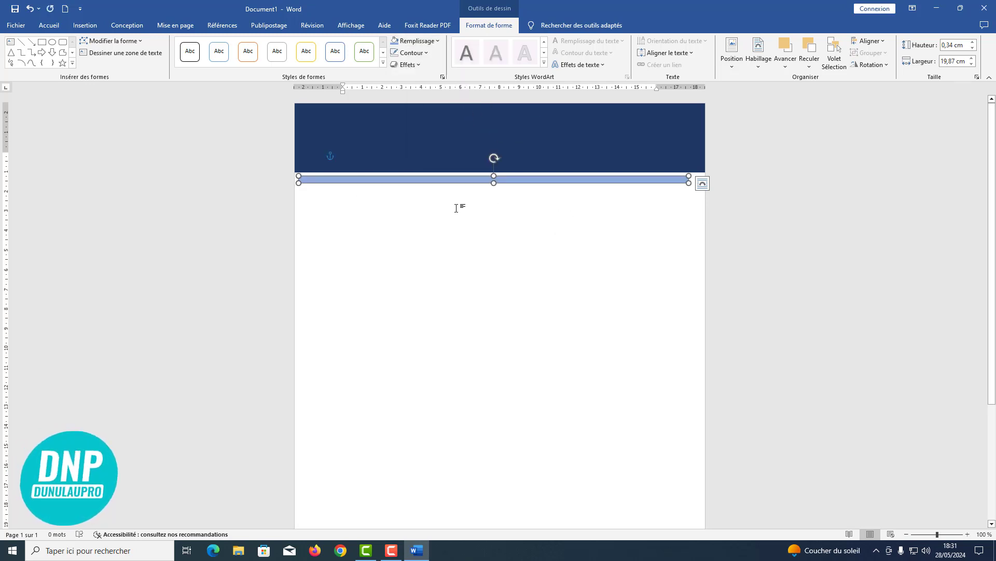
# Nudge the light blue strip up against the dark band and left to the page edge.
pyautogui.press('Up')
pyautogui.press('Up')
pyautogui.press('Up')
pyautogui.press('Up')
pyautogui.press('Up')
pyautogui.press('Up')
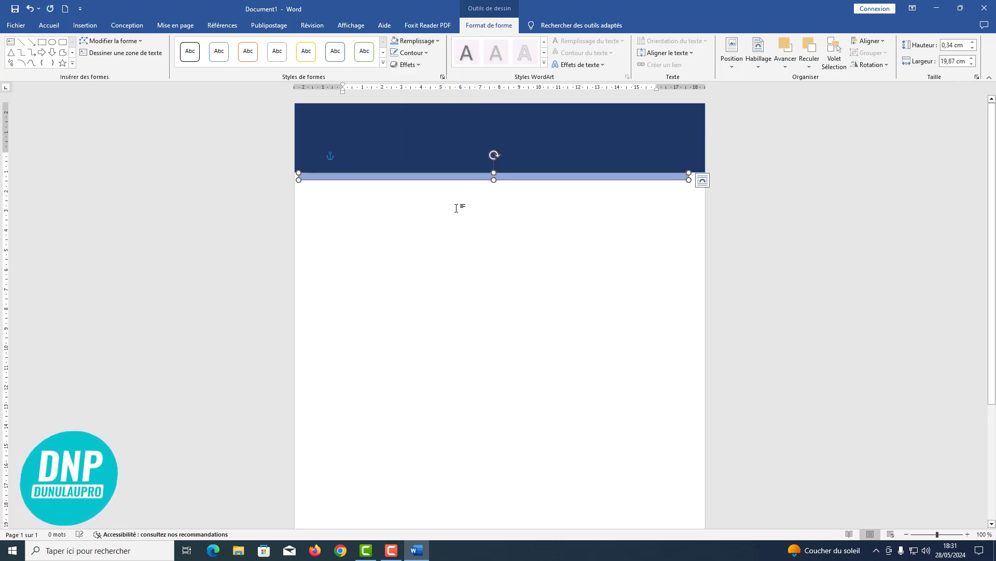
pyautogui.press('Left')
pyautogui.press('Left')
pyautogui.press('Left')
pyautogui.press('Left')
pyautogui.press('Left')
pyautogui.press('Left')
pyautogui.press('Left')
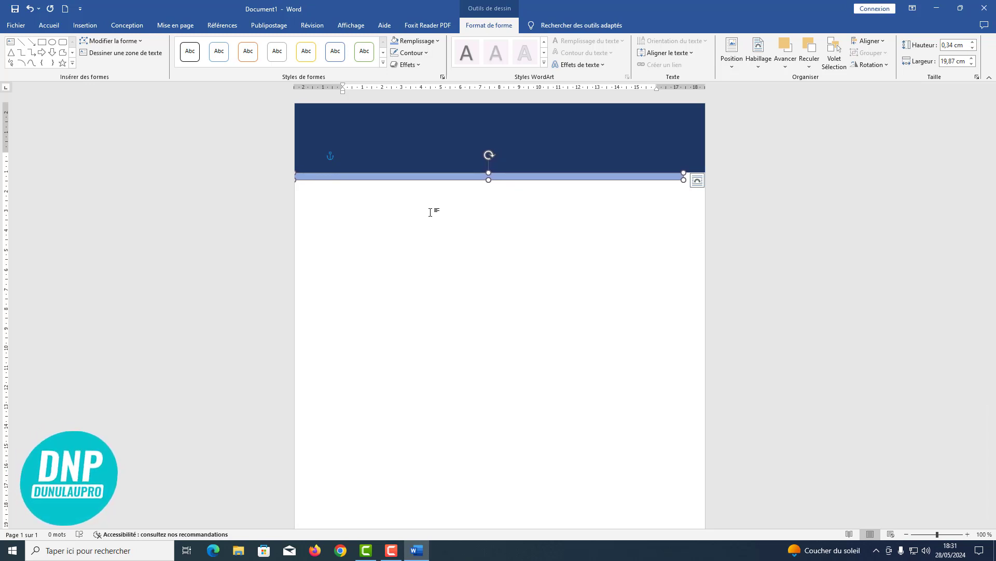
# Widen the light blue strip to the page's right edge, about 21.03 cm wide and 0.32 cm high.
pyautogui.keyDown('ctrl'); pyautogui.scroll(5, 498, 276); pyautogui.keyUp('ctrl')
pyautogui.keyDown('ctrl'); pyautogui.scroll(3, 500, 279); pyautogui.keyUp('ctrl')
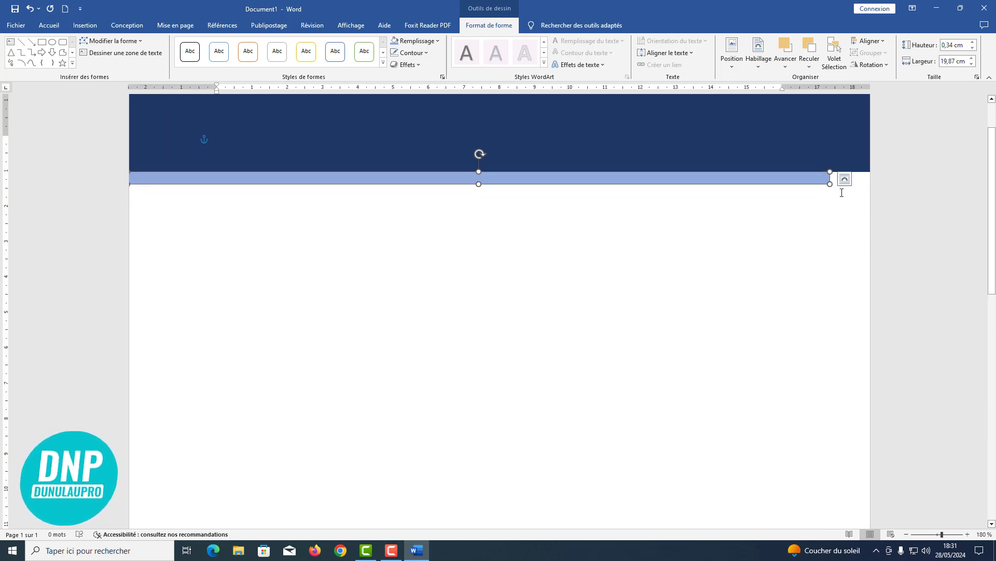
pyautogui.moveTo(831, 183); pyautogui.dragTo(871, 183)
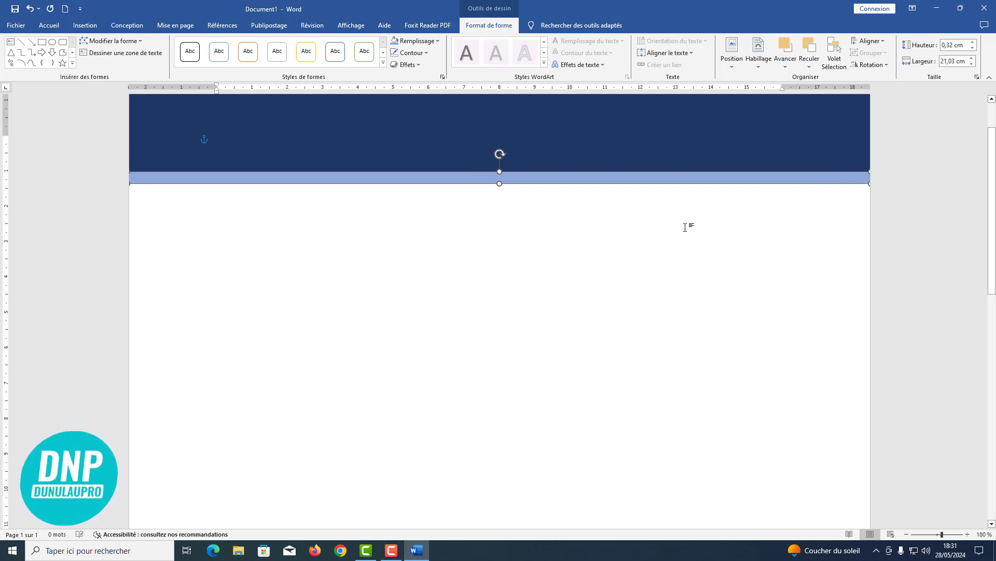
# Duplicate the light blue strip a little below the original and nudge the copy right to expose its left end.
pyautogui.moveTo(543, 179); pyautogui.dragTo(544, 206)
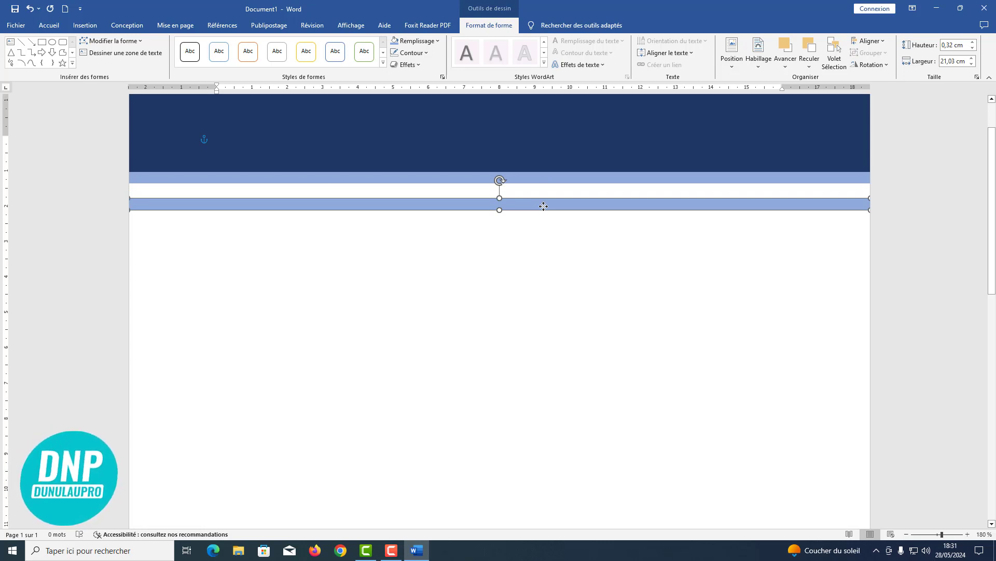
pyautogui.press('Right')
pyautogui.press('Right')
pyautogui.press('Right')
pyautogui.press('Right')
pyautogui.press('Right')
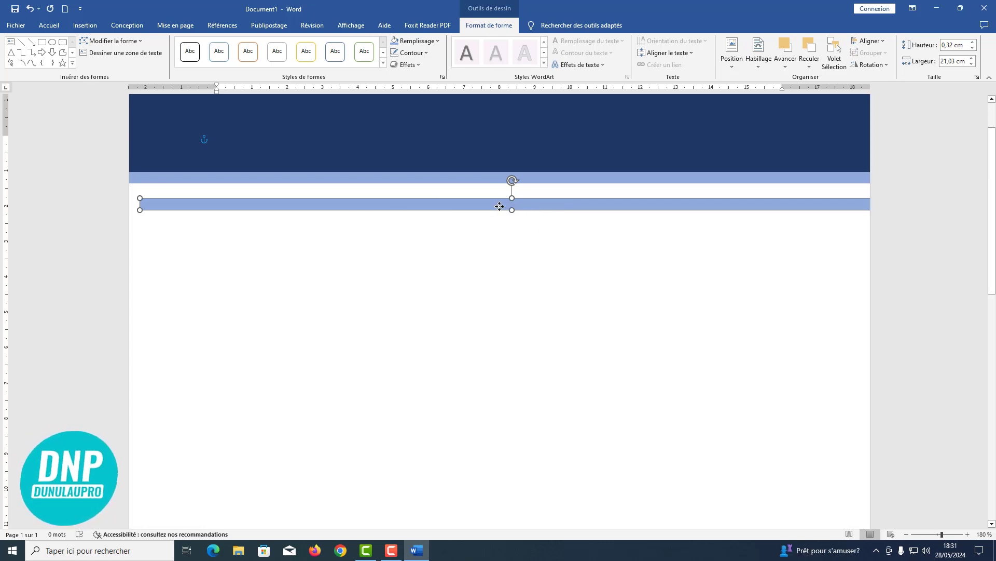
# Resize the copied strip to about 18.66 cm wide and 0.29 cm high within the page, and fill it with light gold.
pyautogui.moveTo(167, 208); pyautogui.dragTo(274, 206)
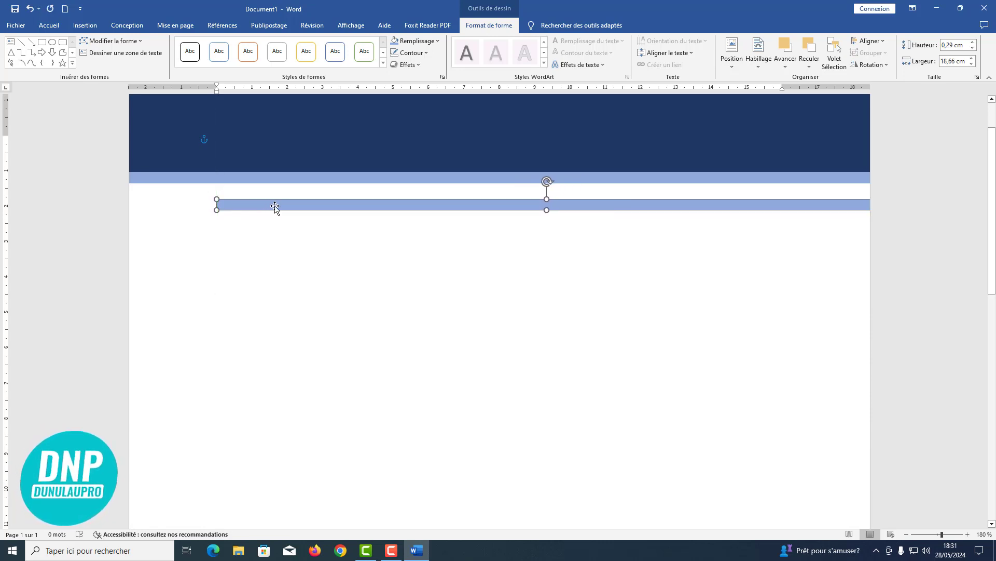
pyautogui.moveTo(492, 203); pyautogui.dragTo(463, 205)
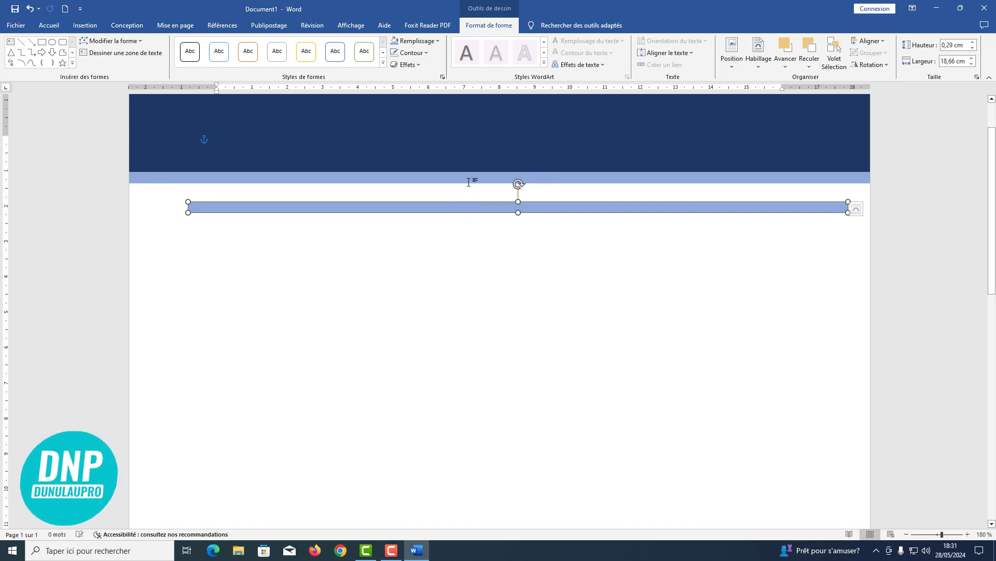
pyautogui.click(425, 42)
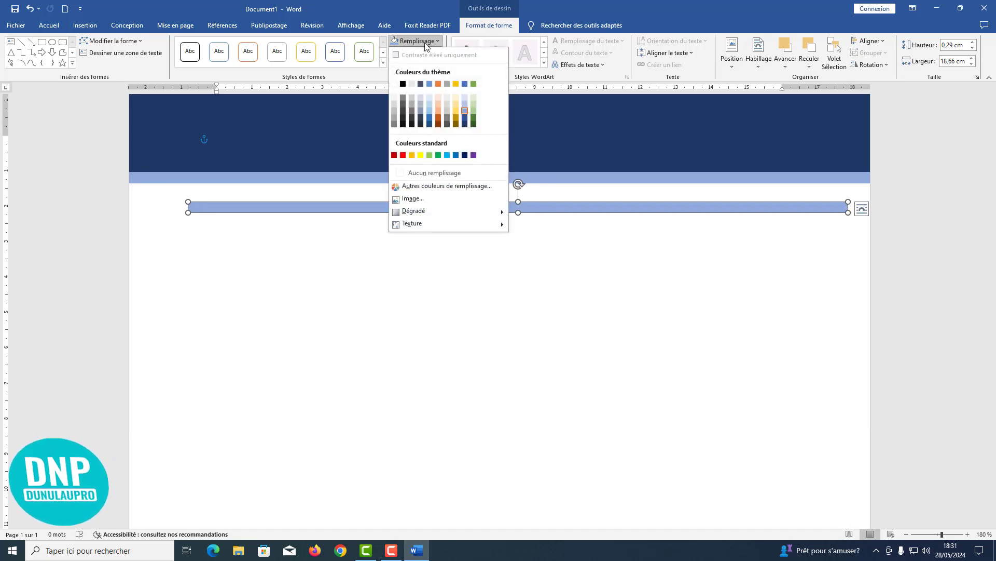
pyautogui.click(457, 105)
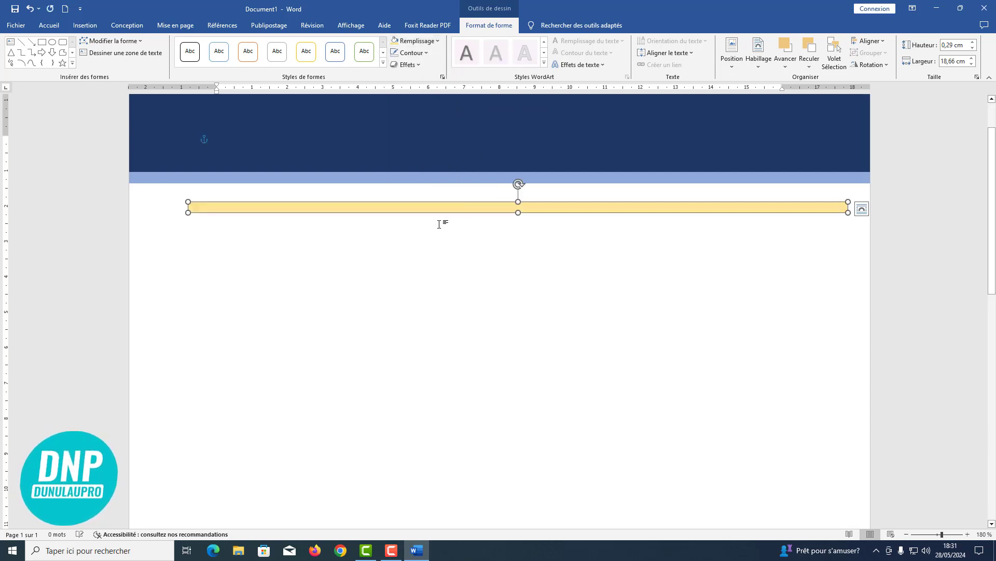
# Place the gold strip directly beneath the light blue one and stretch it across the page, about 21.04 cm wide and 0.22 cm high.
pyautogui.moveTo(436, 206); pyautogui.dragTo(416, 191)
pyautogui.click(429, 205)
pyautogui.click(416, 192)
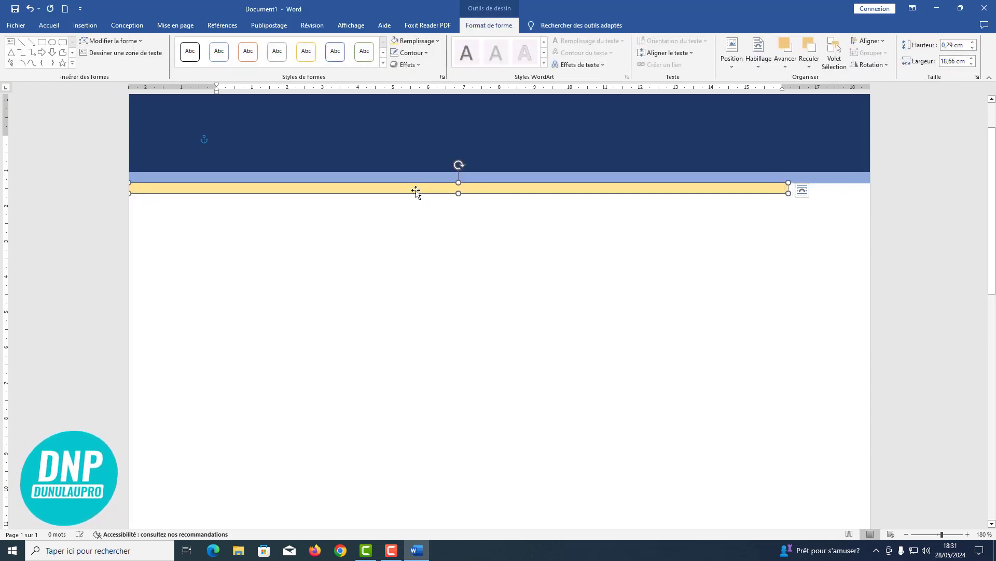
pyautogui.moveTo(790, 193); pyautogui.dragTo(872, 191)
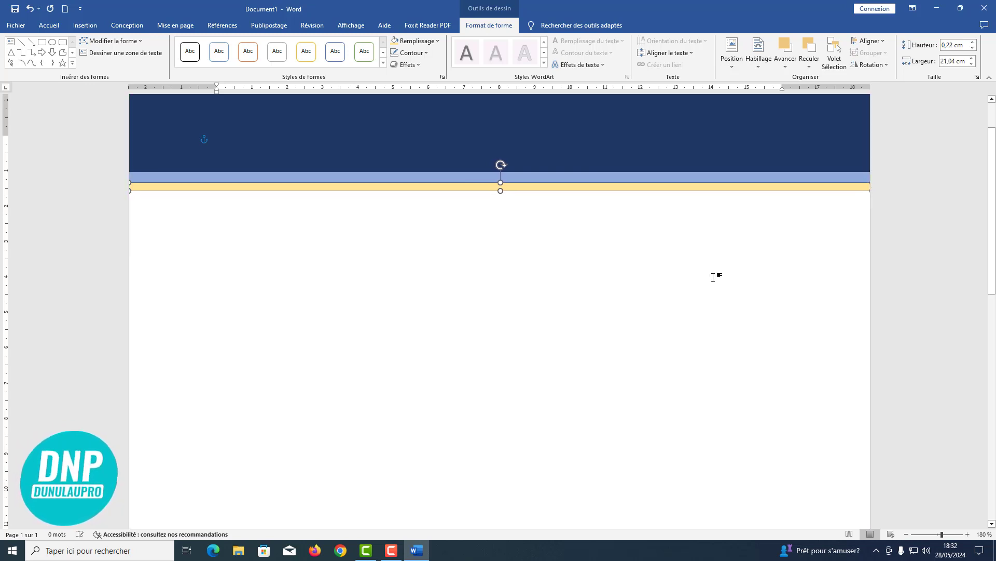
# Draw a text box about 16.16 cm wide and 2.7 cm high over the dark blue band.
pyautogui.click(698, 277)
pyautogui.scroll(5, 697, 277)
pyautogui.scroll(-7, 697, 277)
pyautogui.scroll(-7, 696, 277)
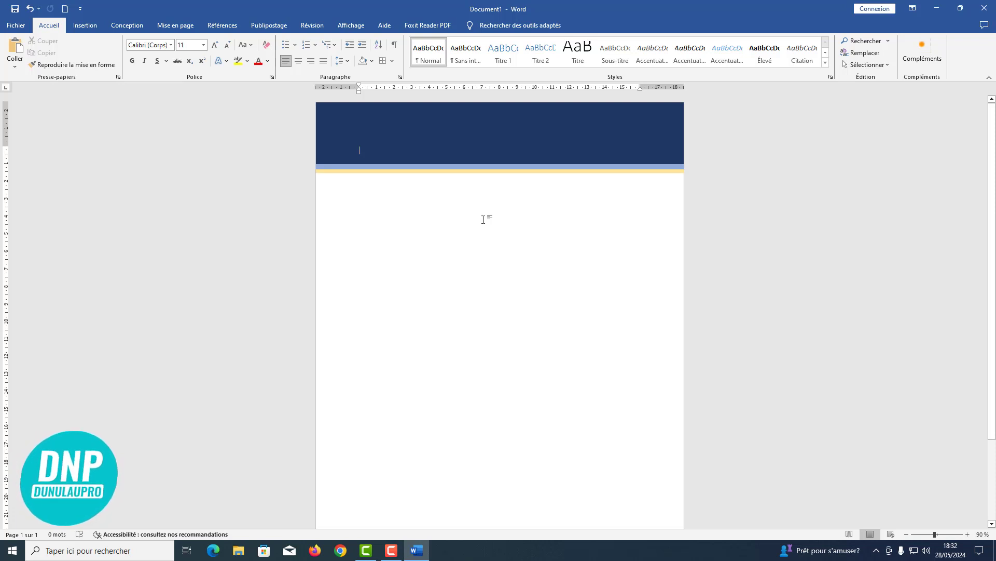
pyautogui.scroll(7, 486, 219)
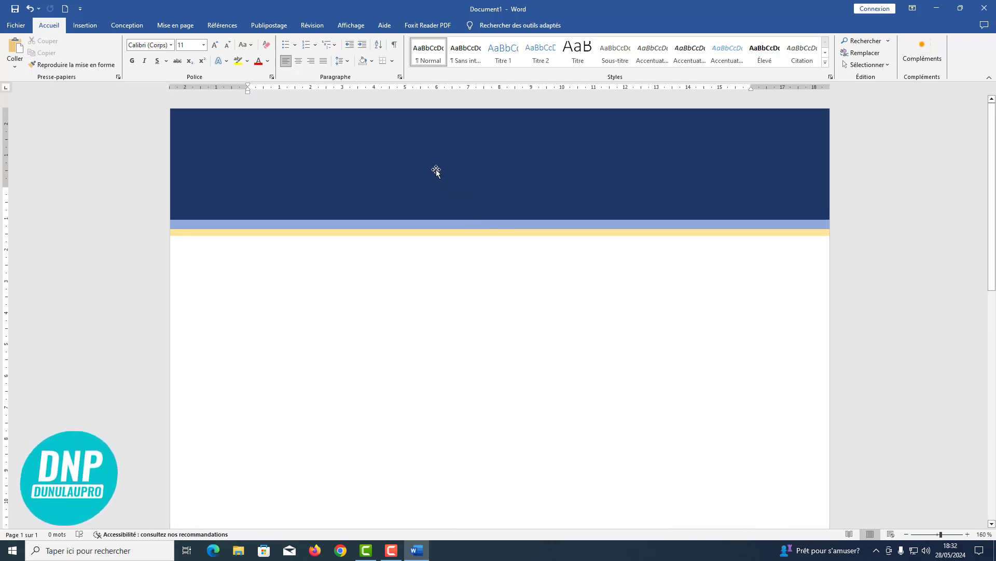
pyautogui.click(85, 25)
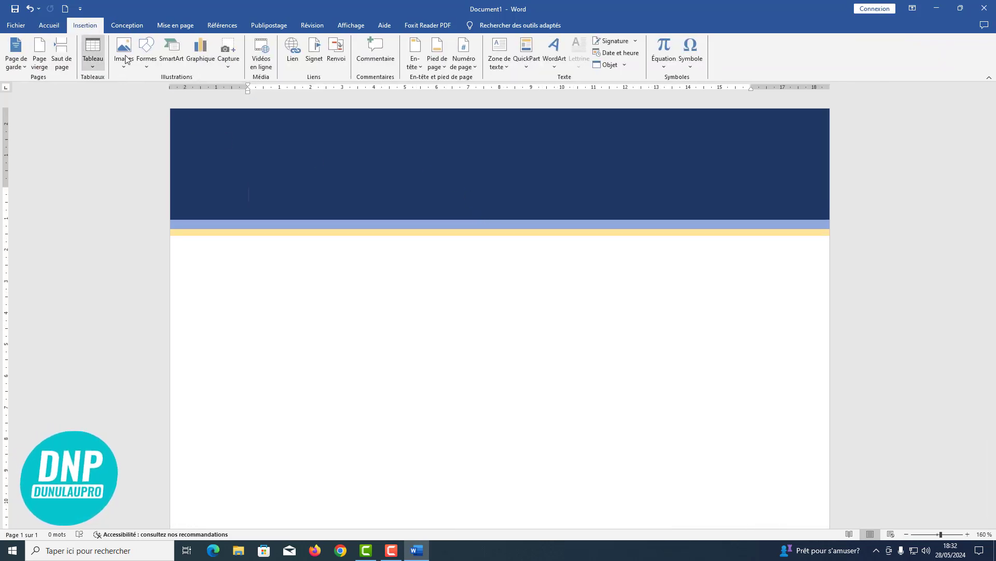
pyautogui.click(148, 63)
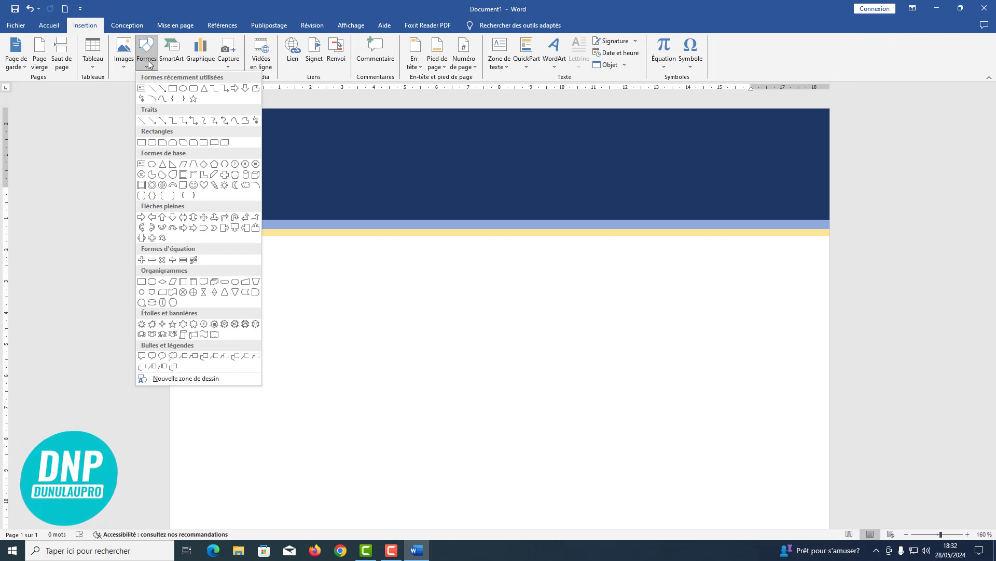
pyautogui.click(141, 91)
pyautogui.moveTo(229, 116); pyautogui.dragTo(738, 205)
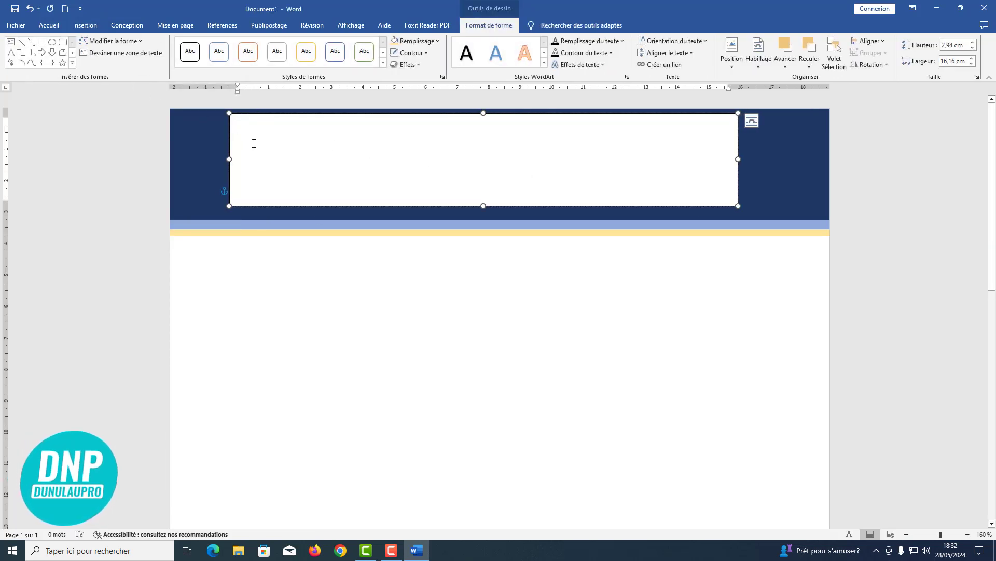
pyautogui.moveTo(483, 113); pyautogui.dragTo(483, 120)
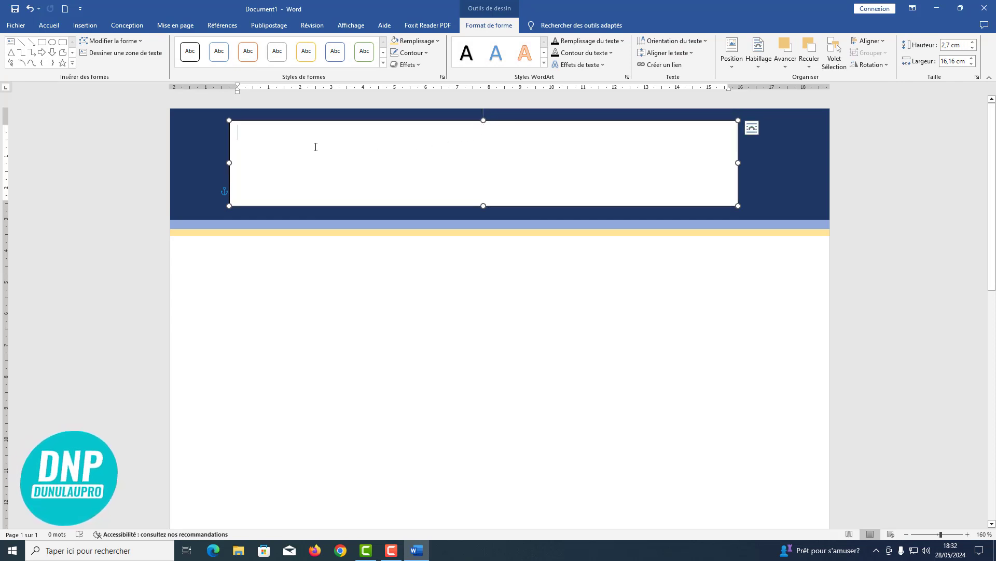
# Enter "Automech auto services", the company's street address and its two phone numbers on three lines, and ignore the spelling flag on Automech.
pyautogui.write('auto')
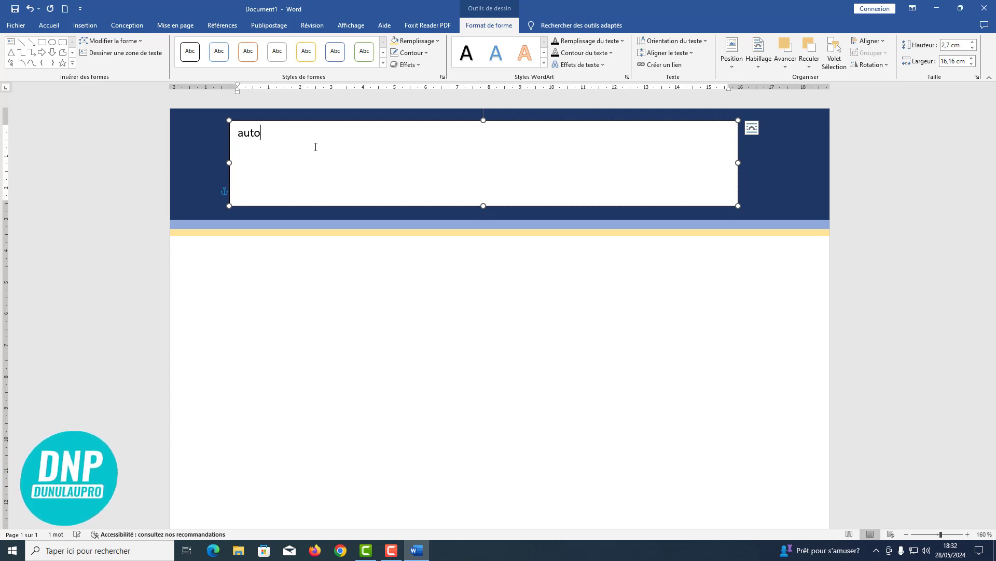
pyautogui.write('mech au')
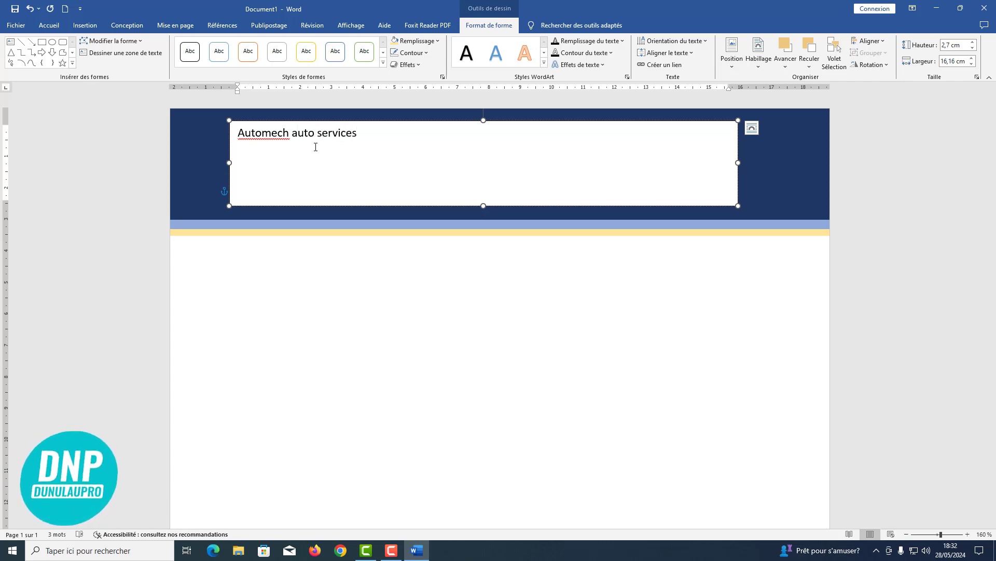
pyautogui.write('243,')
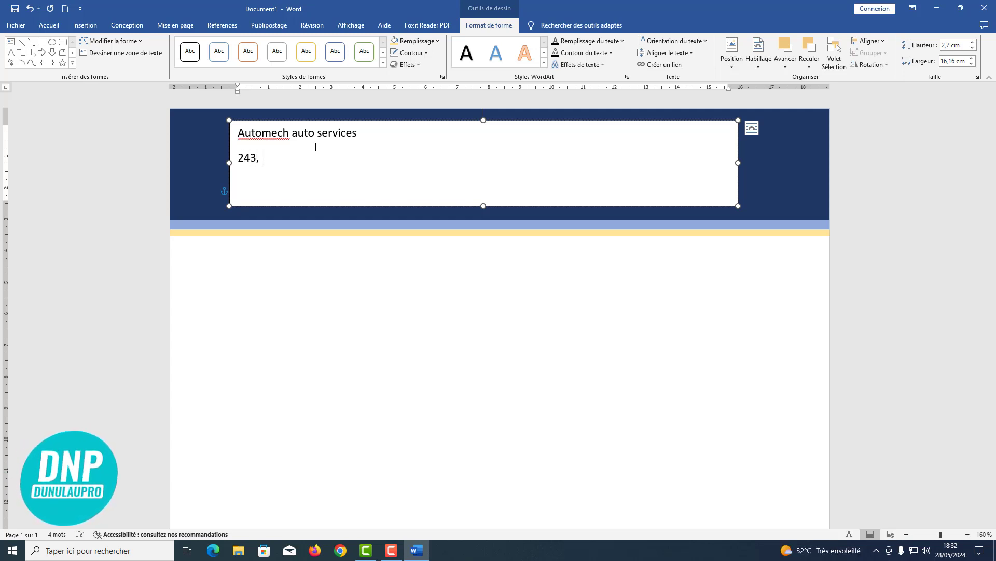
pyautogui.write(' Avenue')
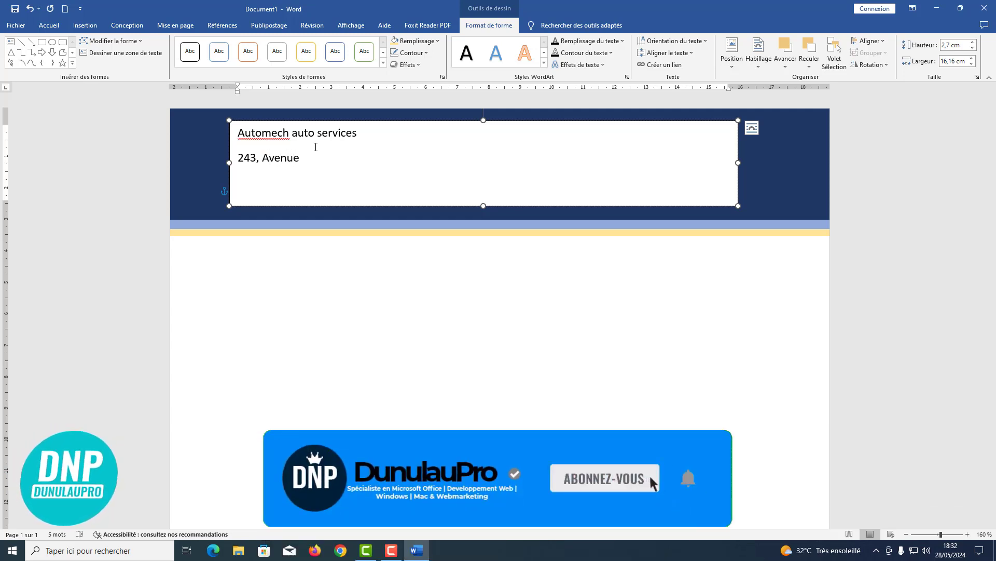
pyautogui.write(' Tombal')
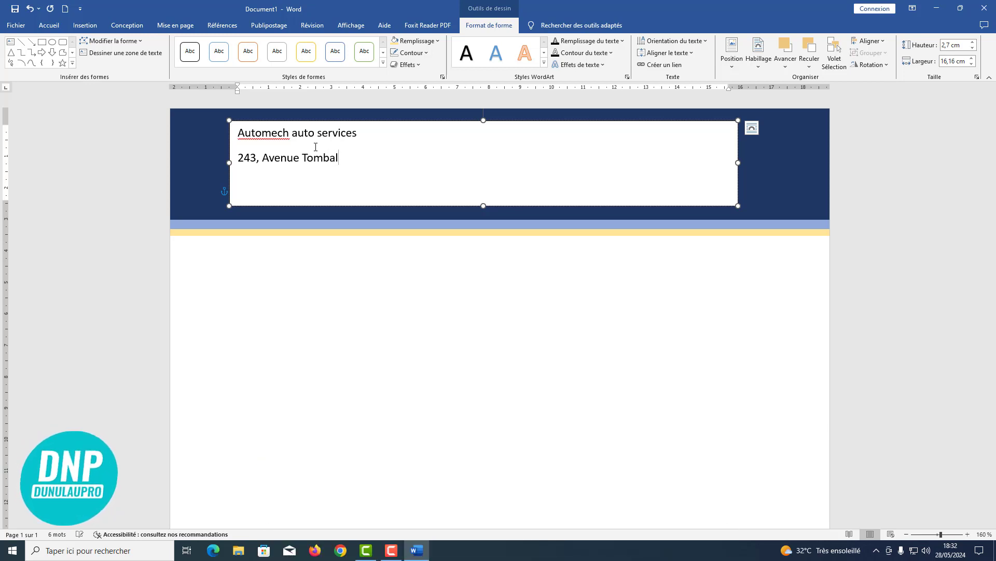
pyautogui.write('bay - Kinshasa ')
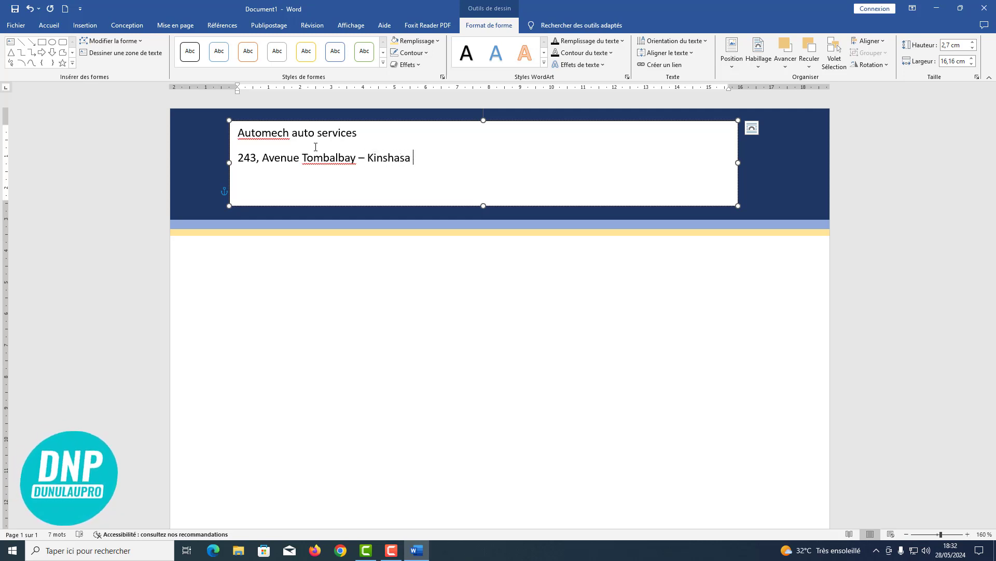
pyautogui.write('/ Gombe')
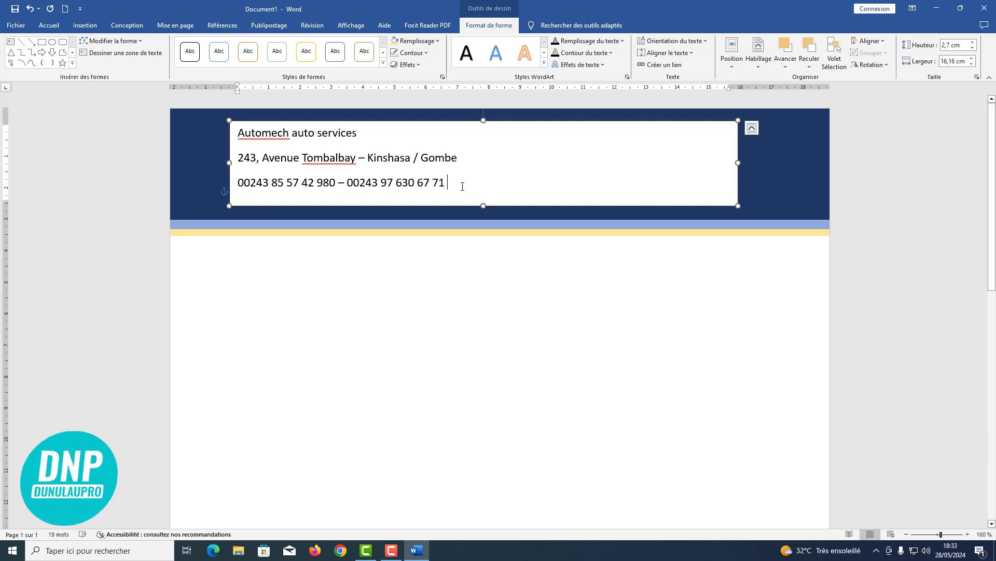
pyautogui.rightClick(271, 132)
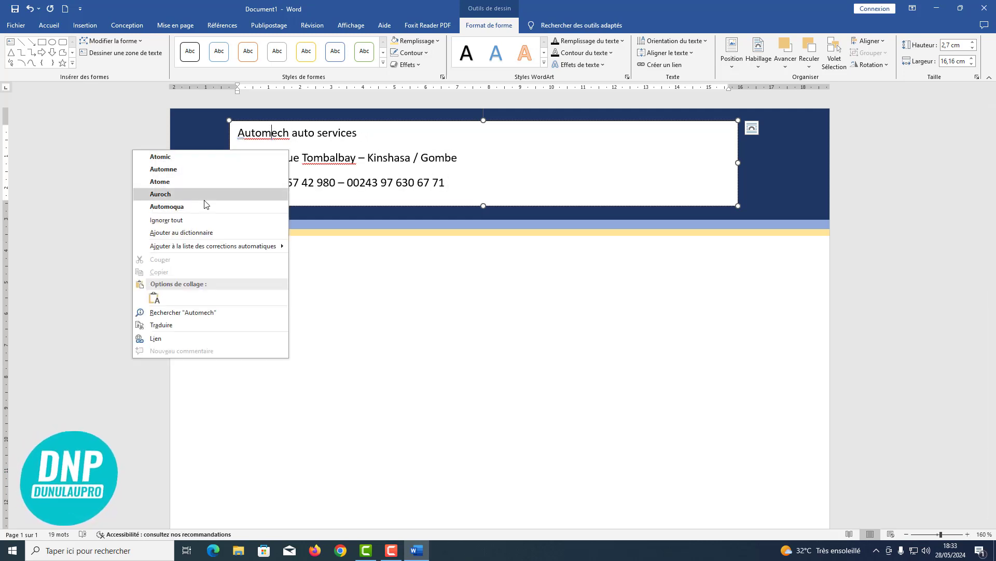
pyautogui.click(196, 222)
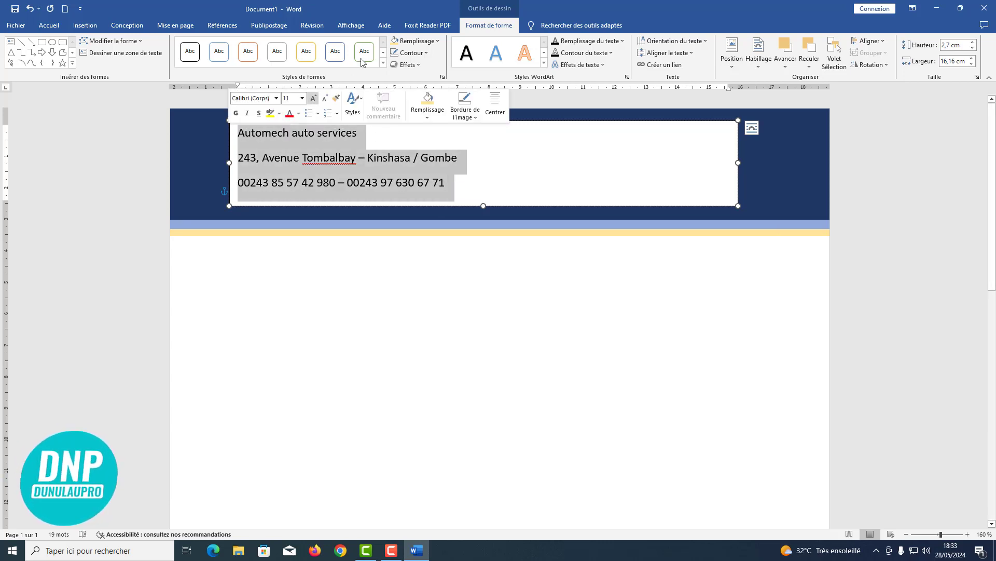
# Set the three text box lines to 1,0 line spacing and remove the space after the paragraphs.
pyautogui.click(53, 26)
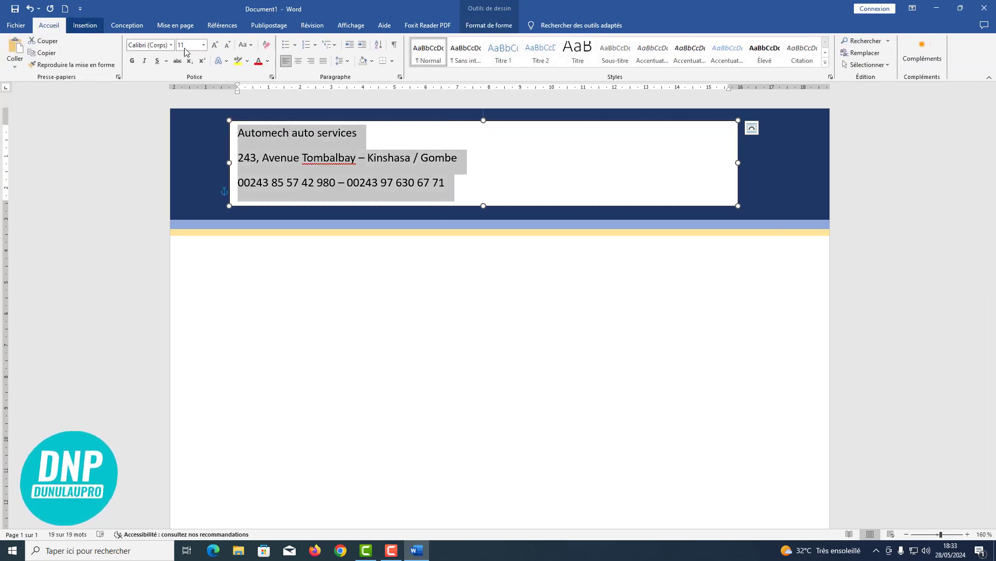
pyautogui.click(347, 61)
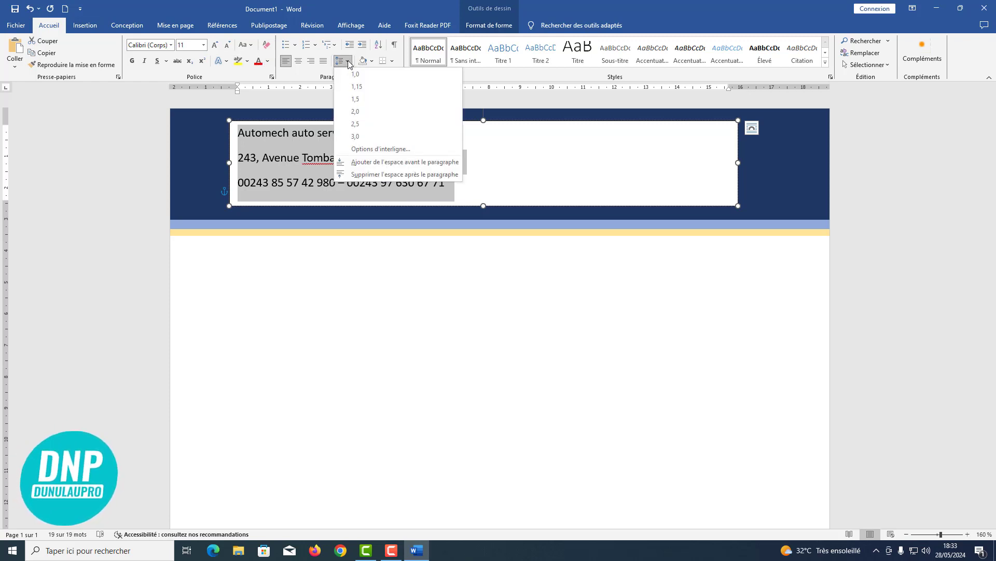
pyautogui.click(355, 74)
pyautogui.click(343, 61)
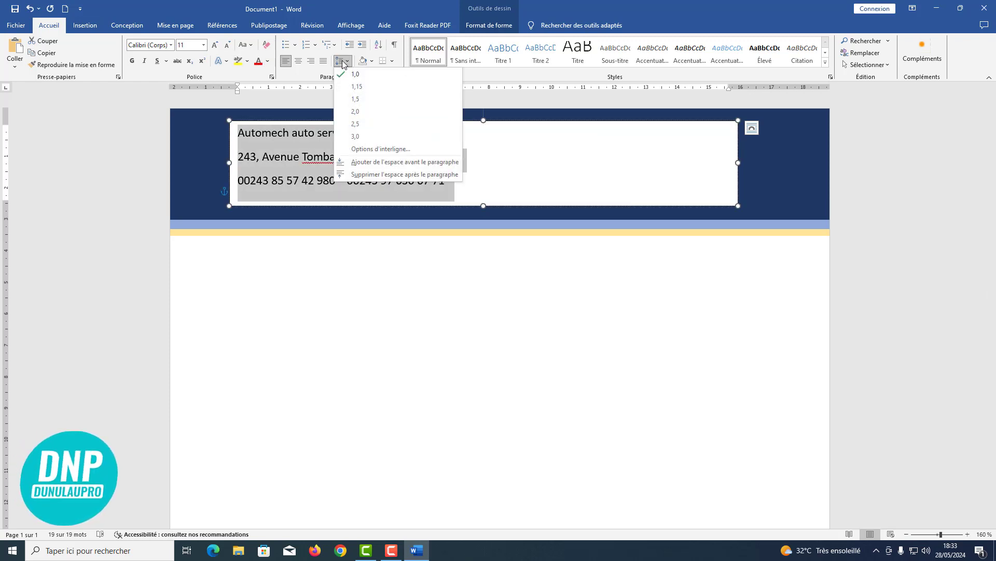
pyautogui.click(369, 174)
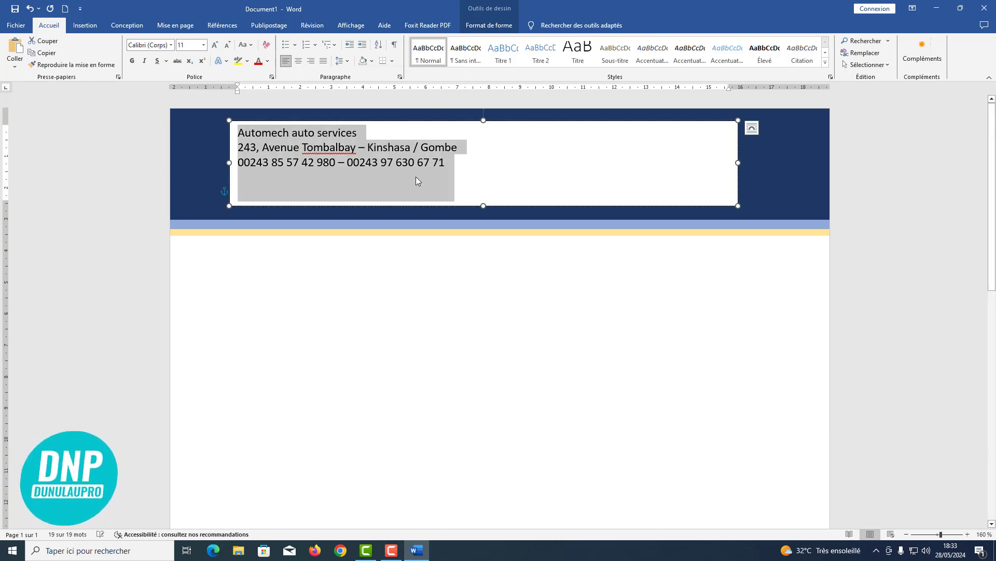
# Convert the company name line to uppercase and enlarge it to 20 pt.
pyautogui.moveTo(364, 134); pyautogui.dragTo(239, 140)
pyautogui.hotkey('shift', 'F3')
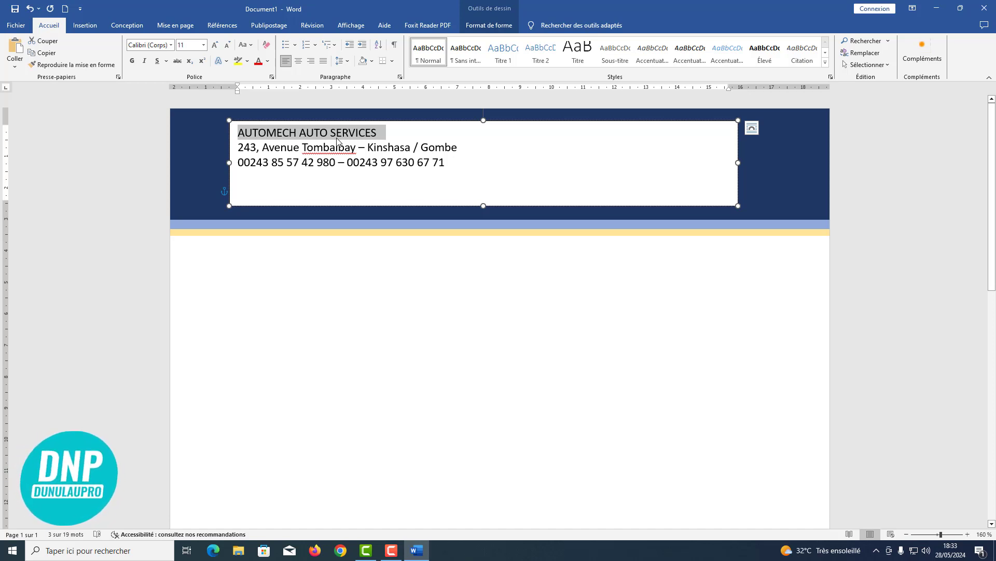
pyautogui.click(215, 45)
pyautogui.click(215, 45)
pyautogui.click(215, 45)
pyautogui.click(214, 45)
pyautogui.click(214, 45)
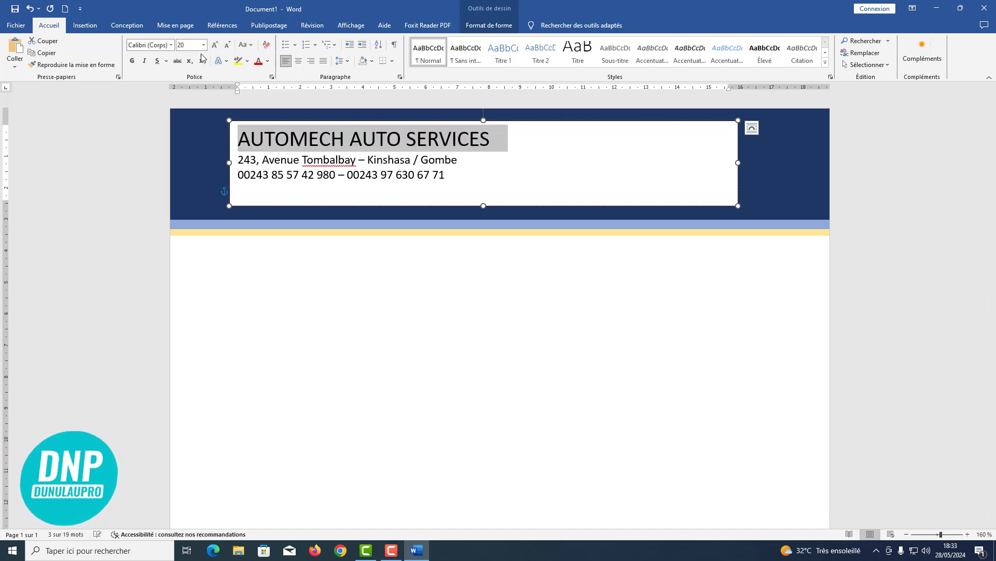
# Format the company name in Bahnschrift SemiBold SemiConden, centred, at 24 pt.
pyautogui.click(171, 45)
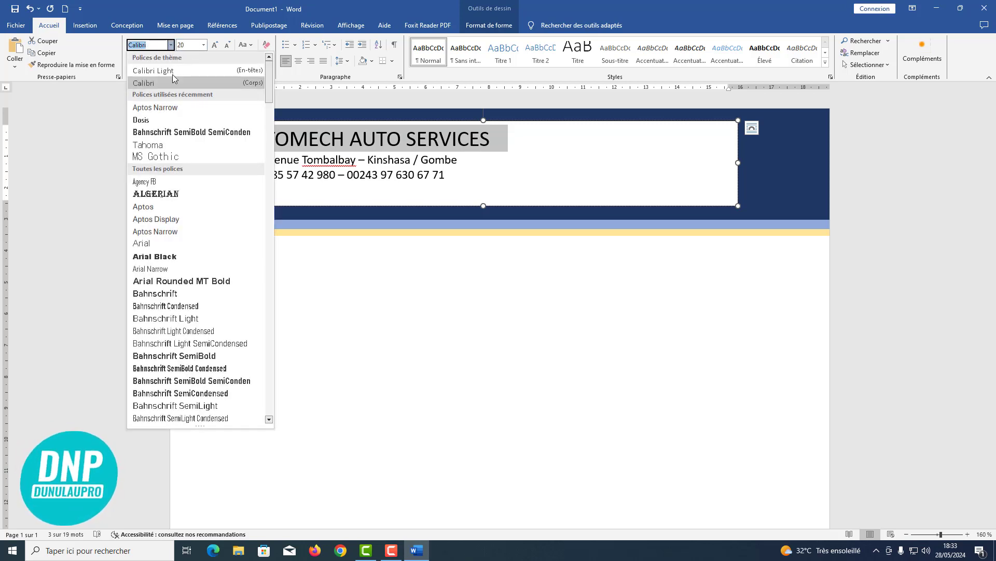
pyautogui.click(194, 132)
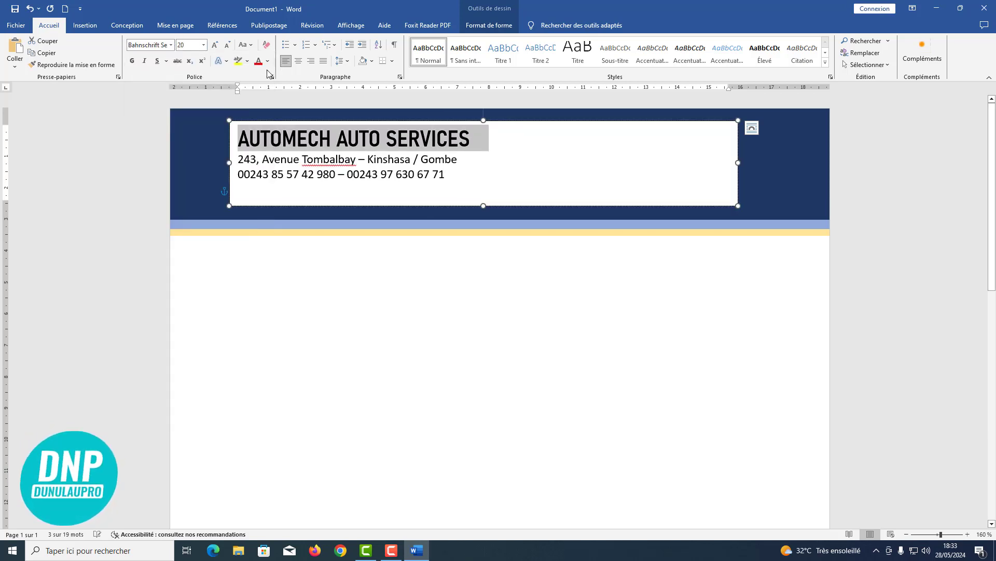
pyautogui.click(298, 61)
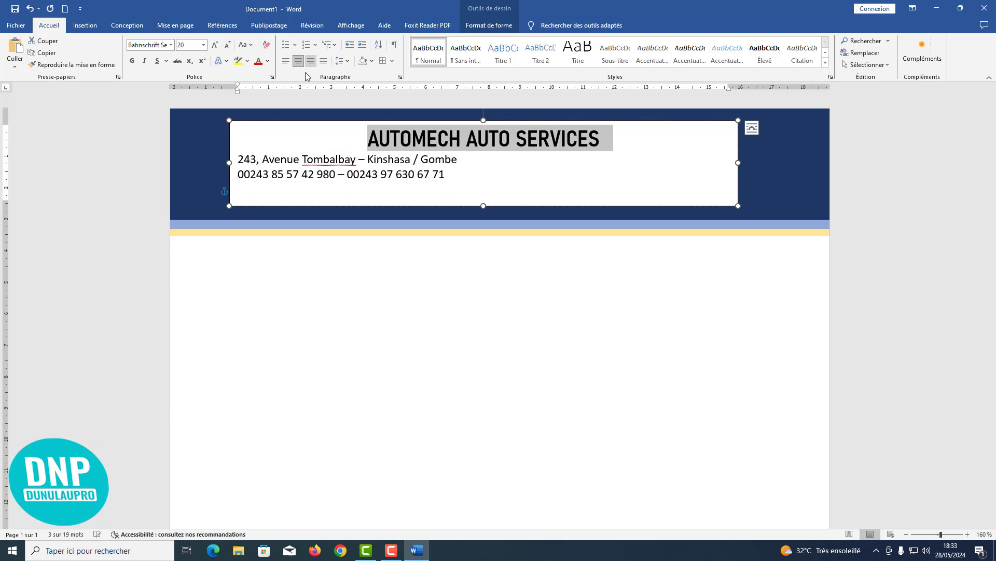
pyautogui.click(215, 45)
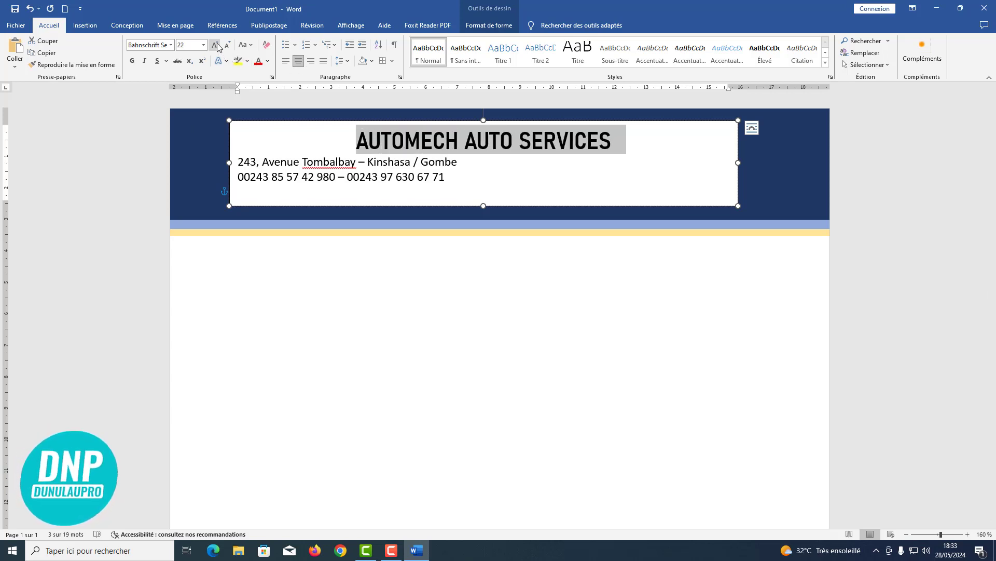
pyautogui.click(217, 46)
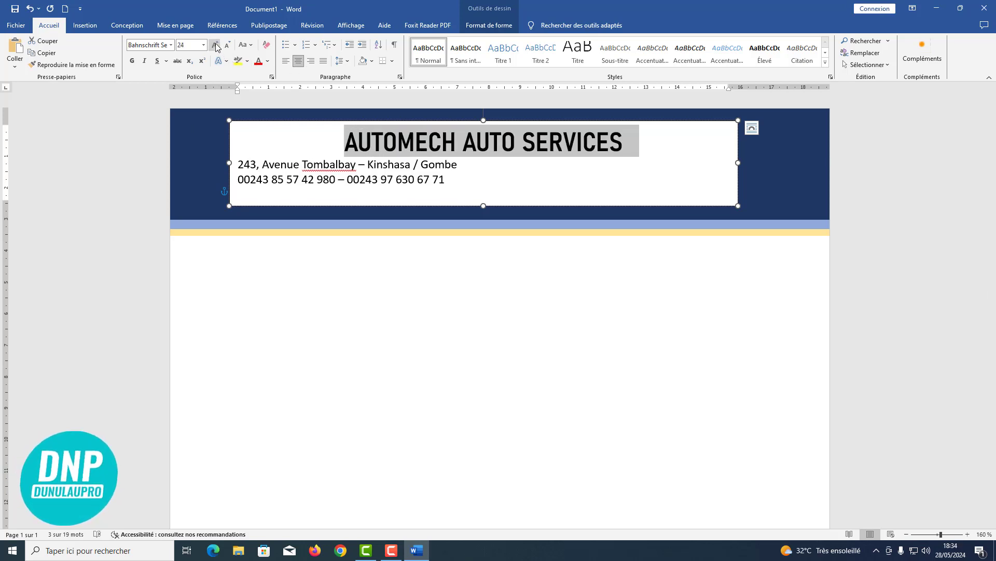
# Set the address line to 12 pt and convert it to uppercase.
pyautogui.moveTo(461, 165); pyautogui.dragTo(238, 161)
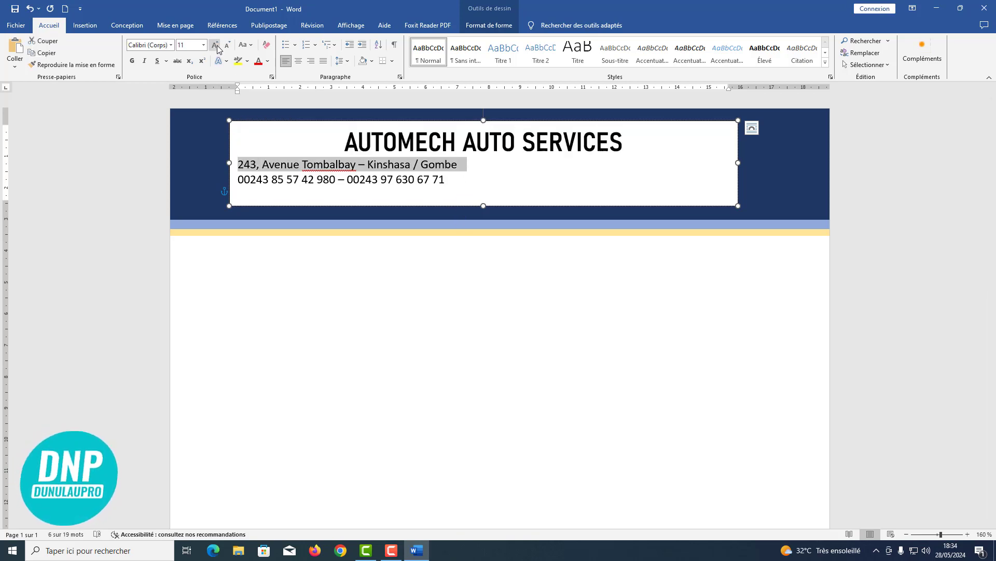
pyautogui.click(217, 47)
pyautogui.click(217, 47)
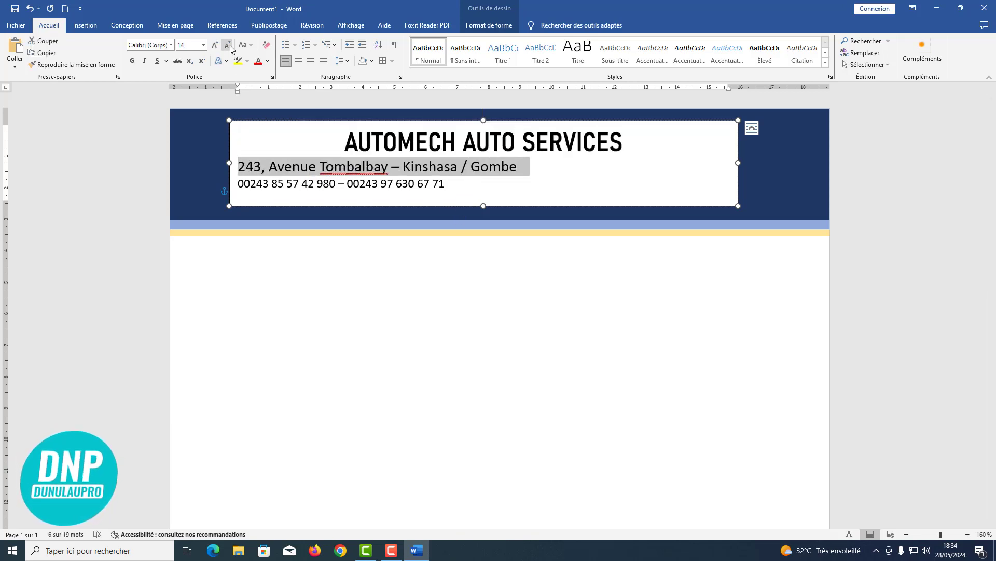
pyautogui.click(228, 47)
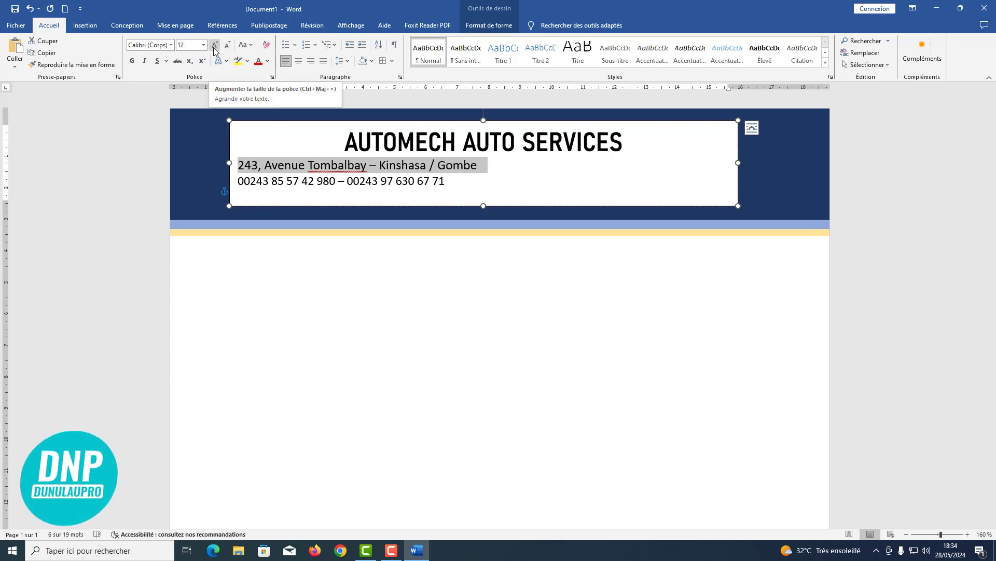
pyautogui.hotkey('shift', 'F3')
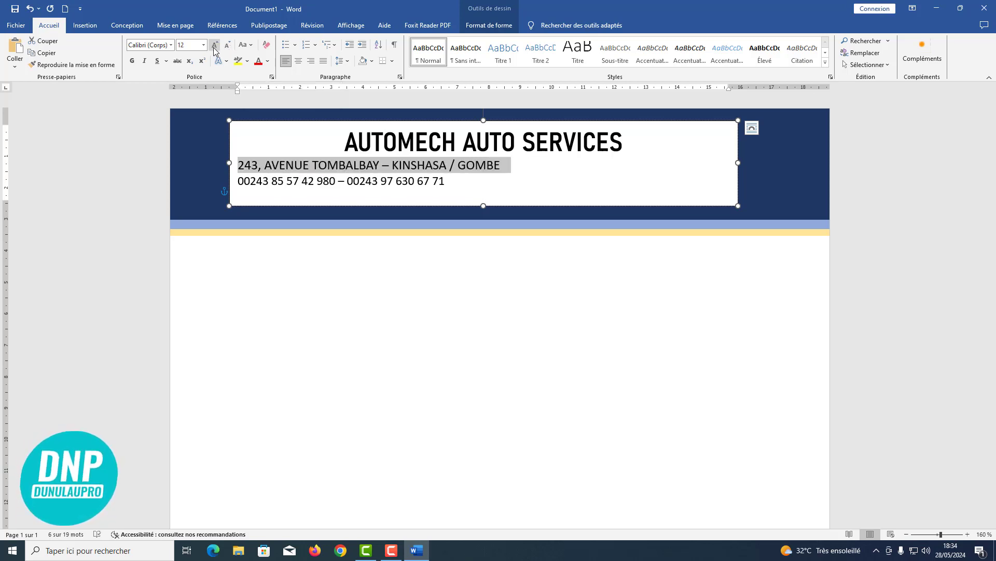
# Format the address line in bold Tahoma and centre it.
pyautogui.click(171, 44)
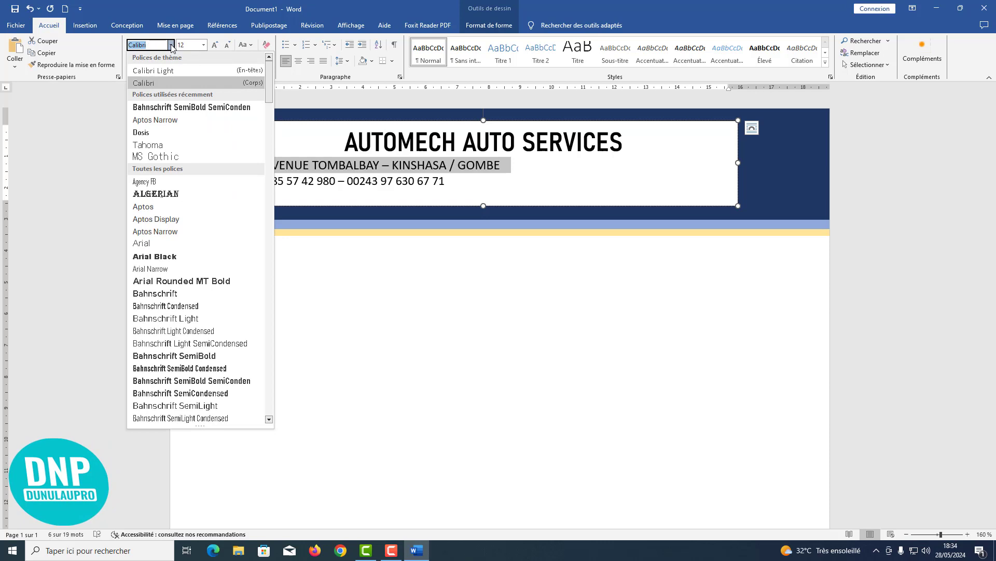
pyautogui.click(165, 146)
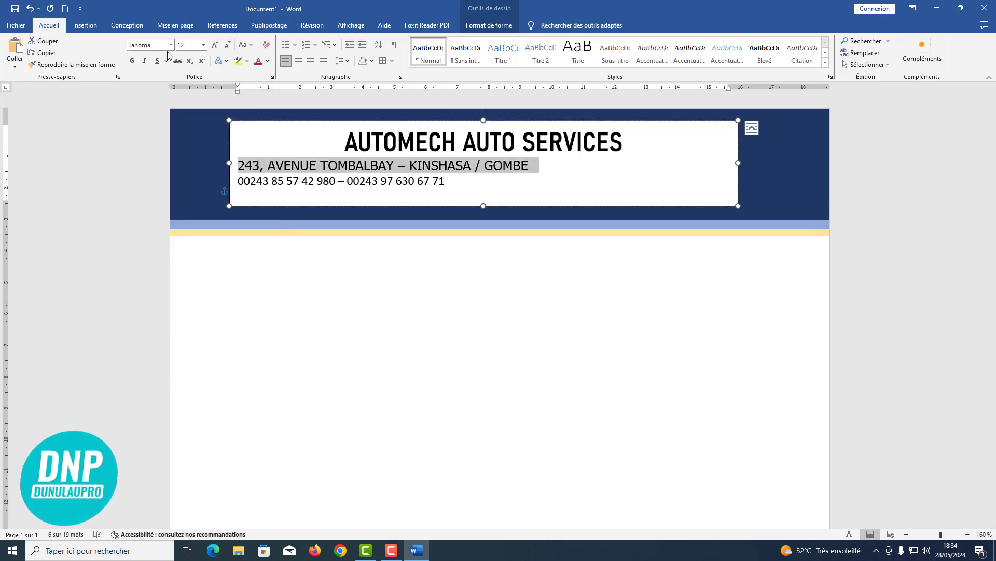
pyautogui.click(133, 62)
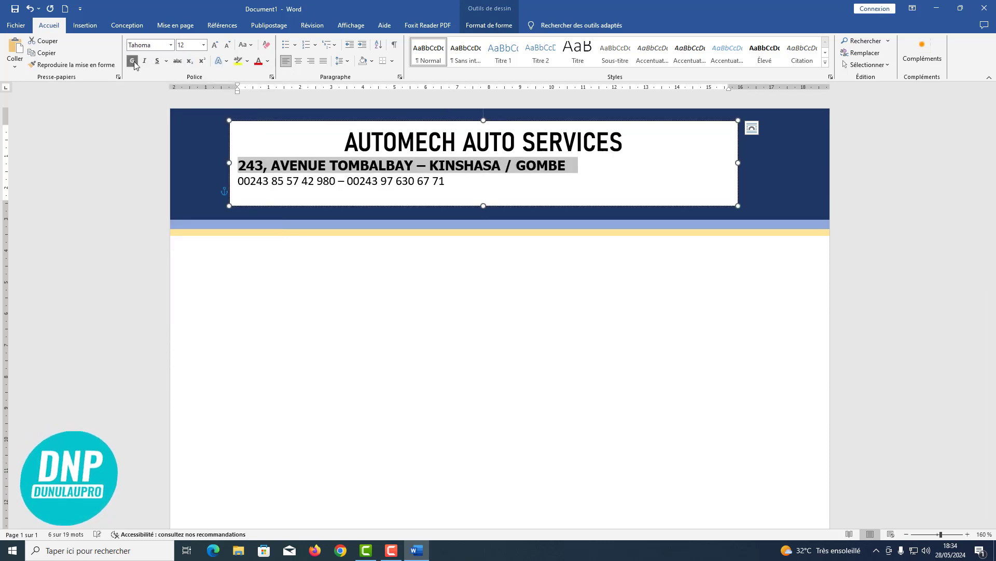
pyautogui.click(299, 61)
# Prefix the phone line with "Téléphone :", correcting its accents and deleting the extra space before the first number.
pyautogui.moveTo(440, 182); pyautogui.dragTo(237, 183)
pyautogui.click(241, 183)
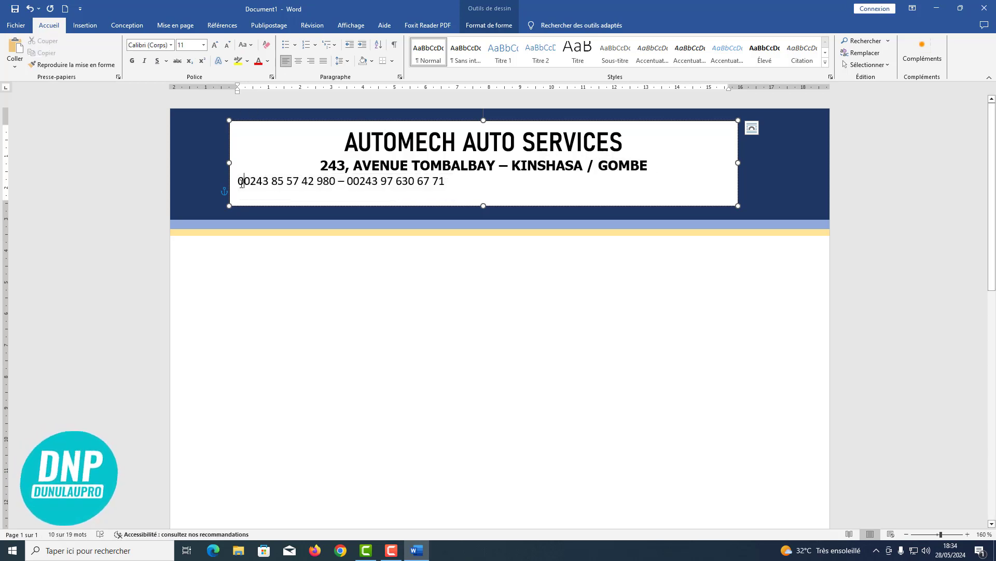
pyautogui.write('Te')
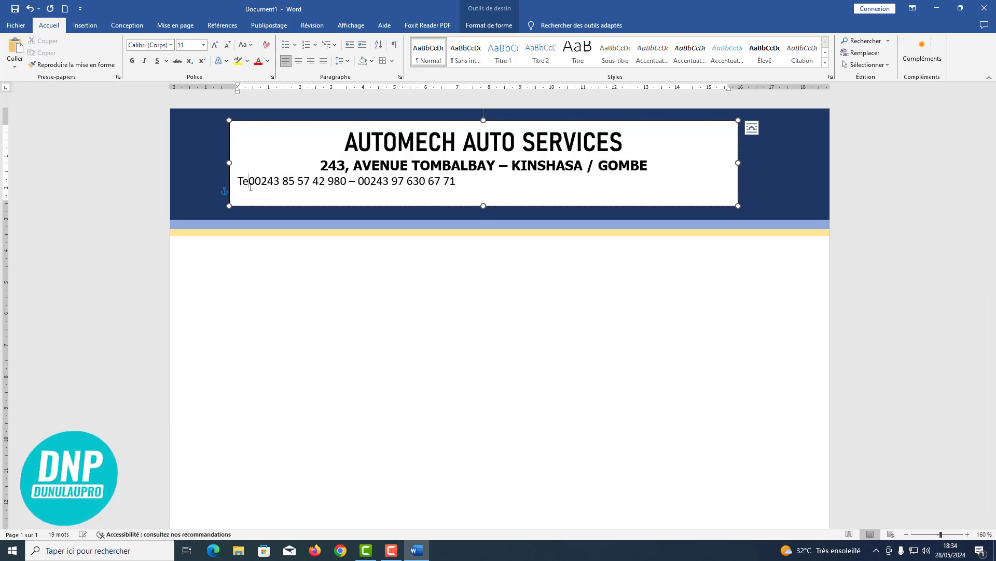
pyautogui.write('l')
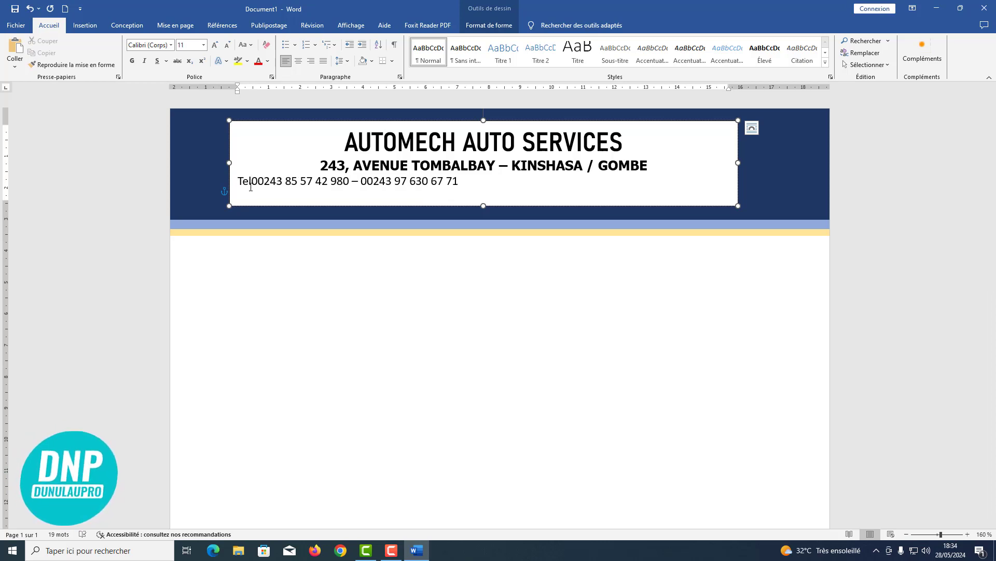
pyautogui.write('ephone')
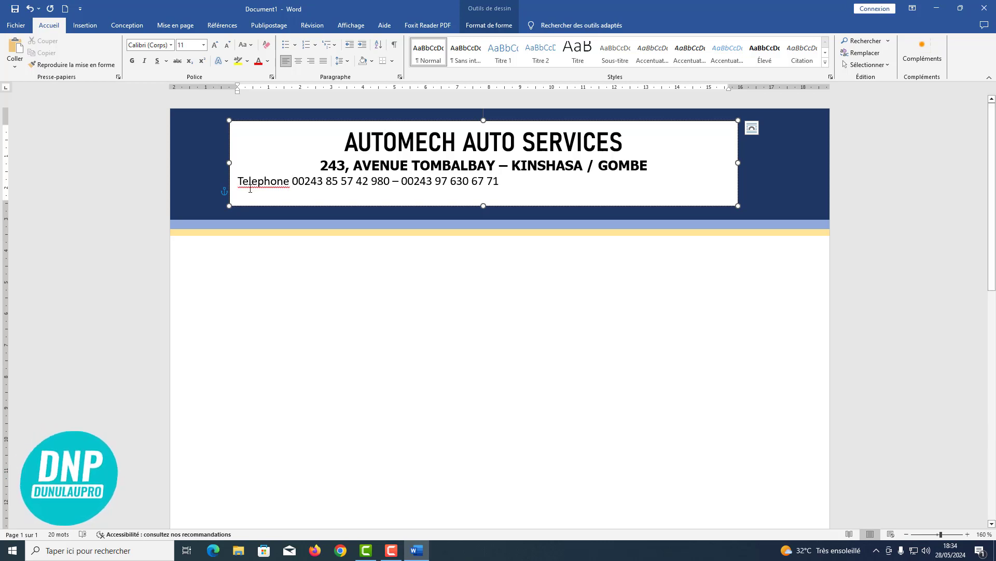
pyautogui.rightClick(257, 181)
pyautogui.click(259, 205)
pyautogui.write(':')
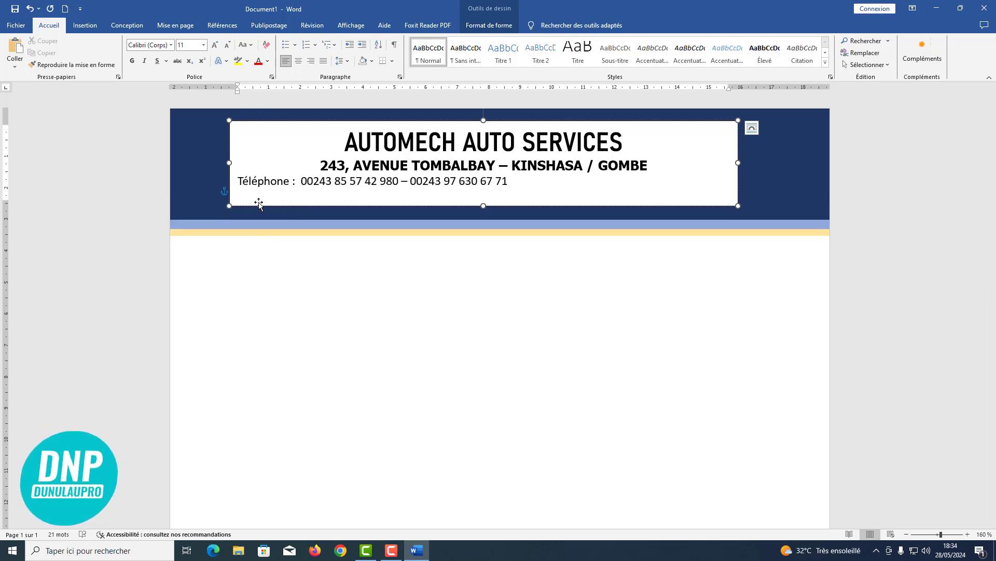
pyautogui.press('Delete')
# Centre the phone line and reduce its text size to 10 pt.
pyautogui.moveTo(520, 186); pyautogui.dragTo(238, 183)
pyautogui.click(299, 61)
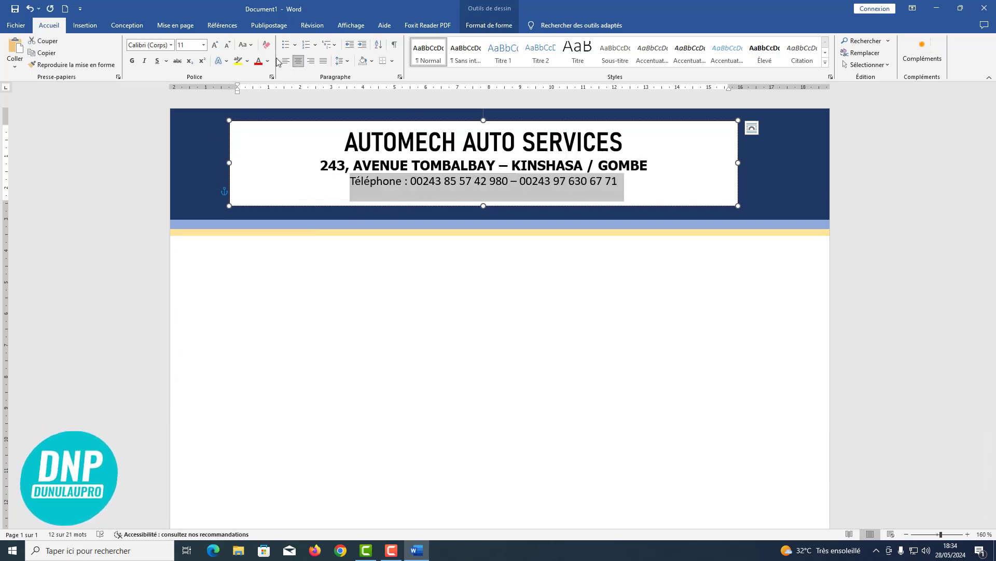
pyautogui.click(227, 46)
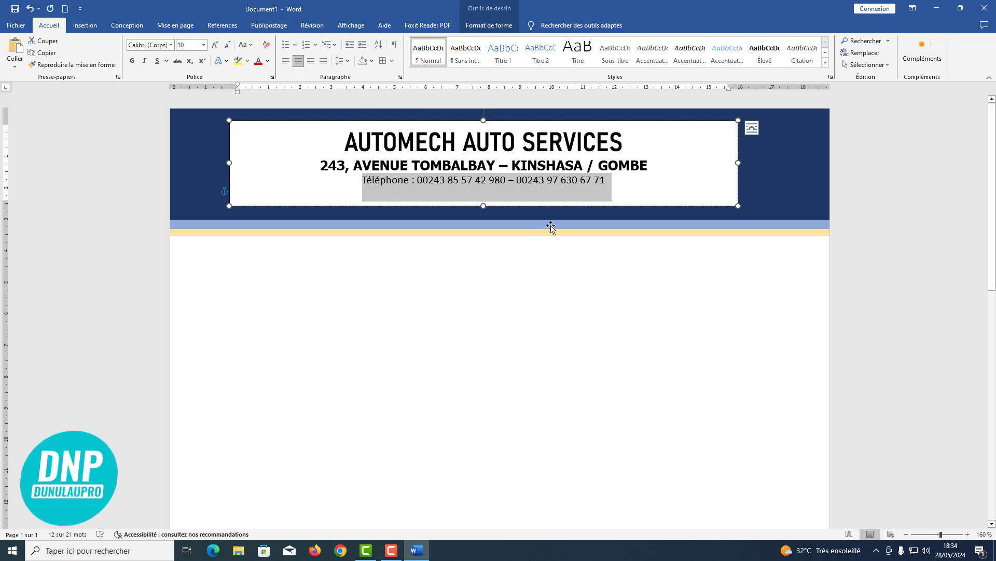
pyautogui.click(558, 198)
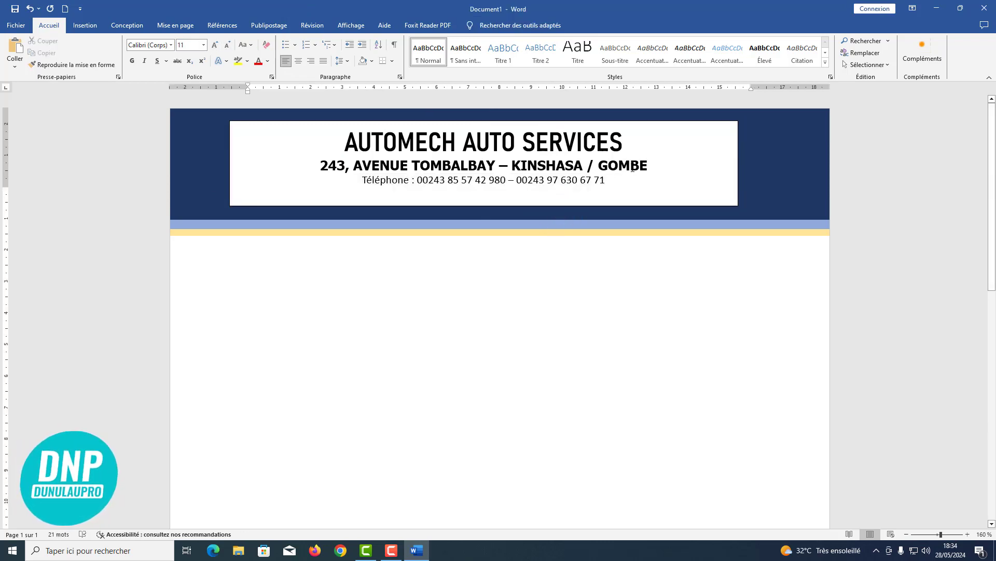
# Colour the company name light gold from the theme colours.
pyautogui.tripleClick(630, 144)
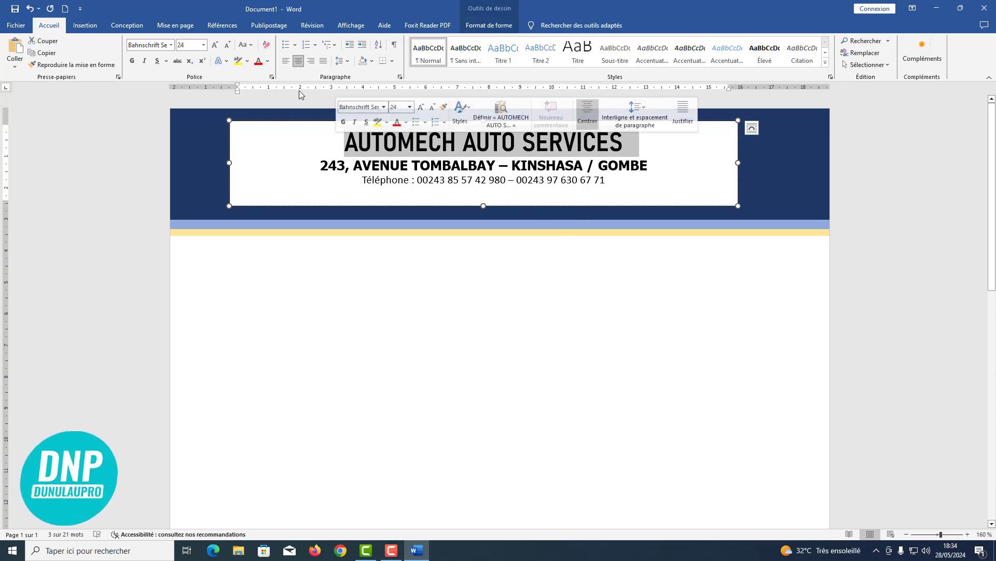
pyautogui.click(268, 62)
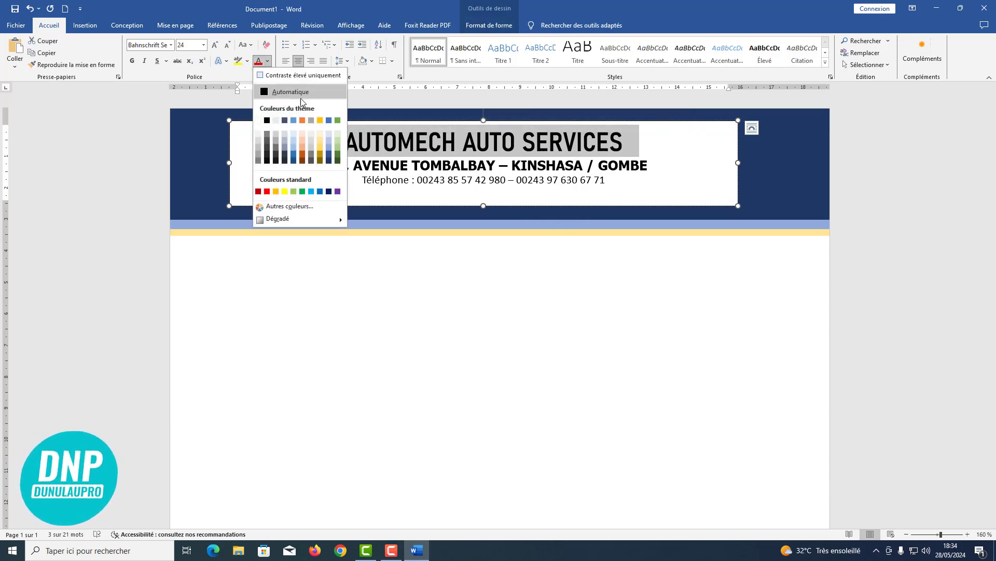
pyautogui.click(321, 147)
pyautogui.click(474, 271)
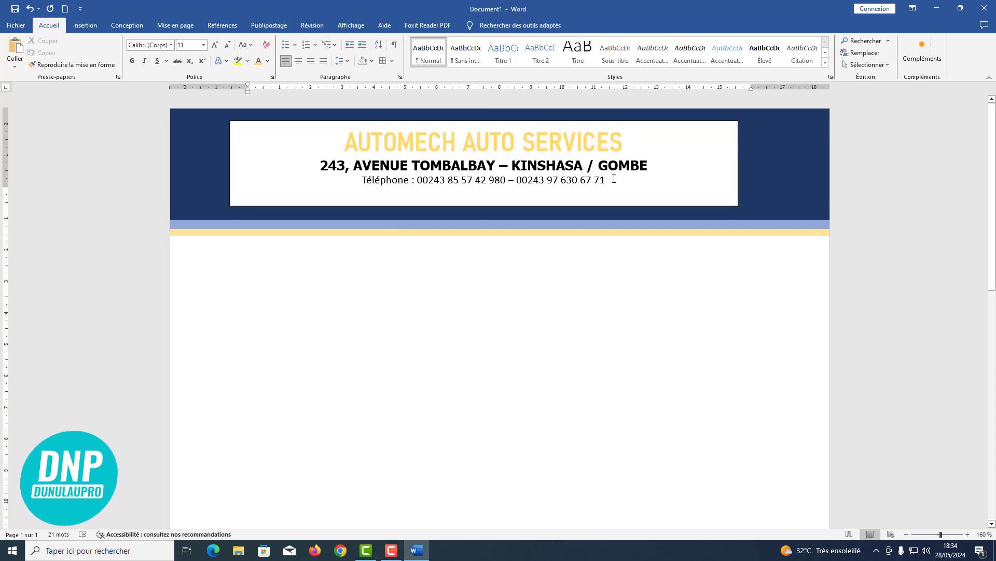
# Colour the phone line a light blue theme shade.
pyautogui.moveTo(614, 179); pyautogui.dragTo(357, 182)
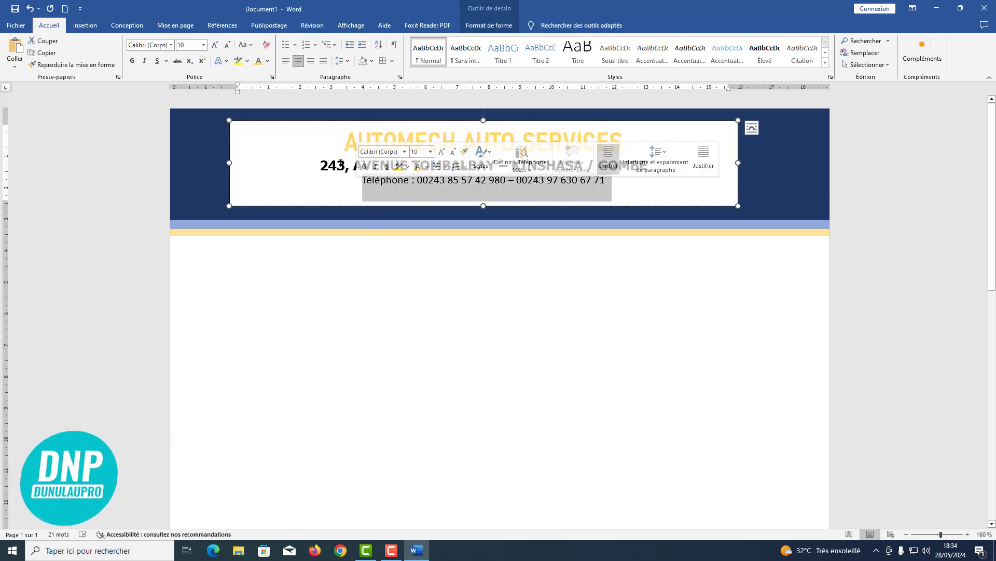
pyautogui.click(267, 61)
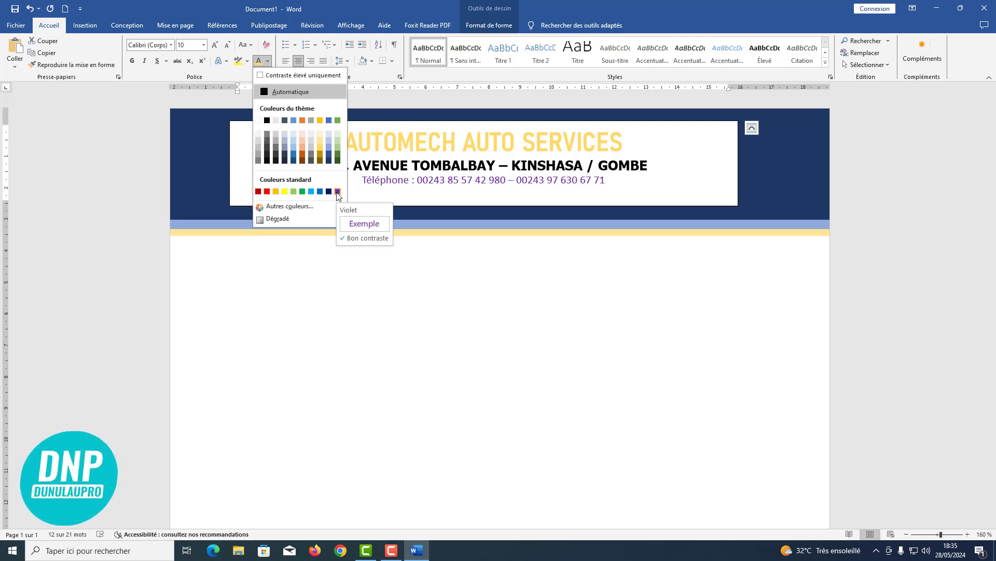
pyautogui.click(328, 142)
pyautogui.click(583, 338)
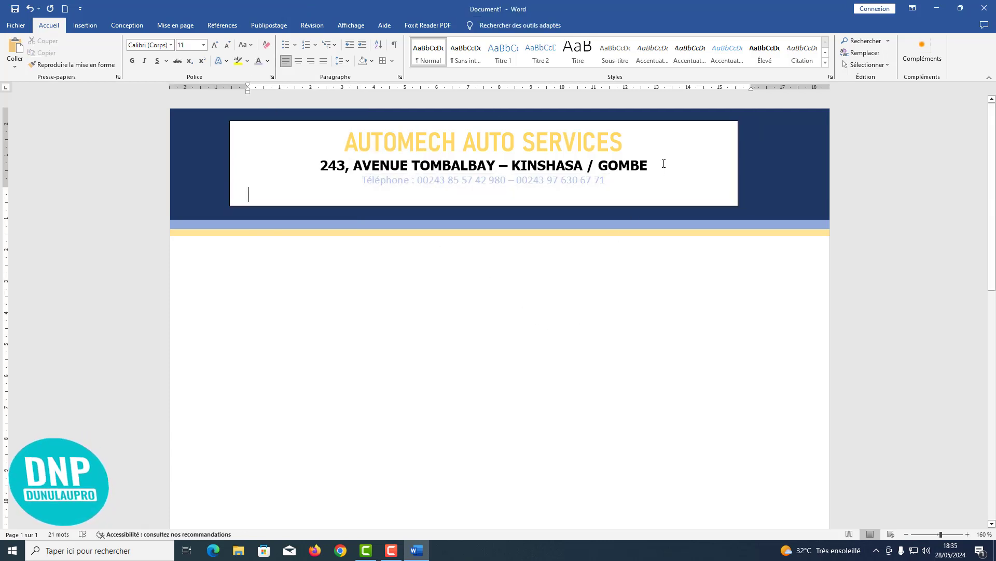
# Remove the fill and outline of the header text box so the dark blue band shows behind the text.
pyautogui.click(670, 128)
pyautogui.doubleClick(665, 121)
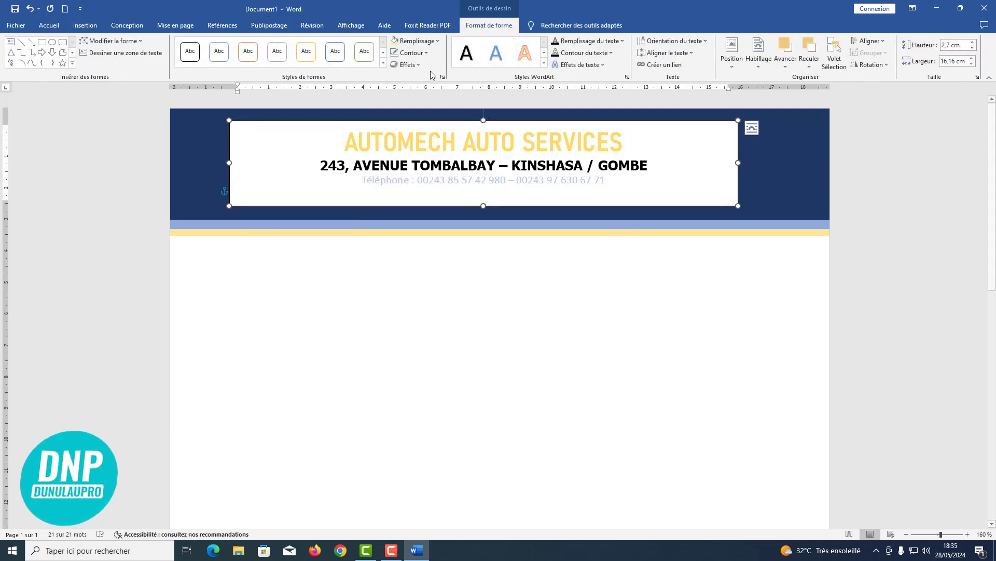
pyautogui.click(417, 41)
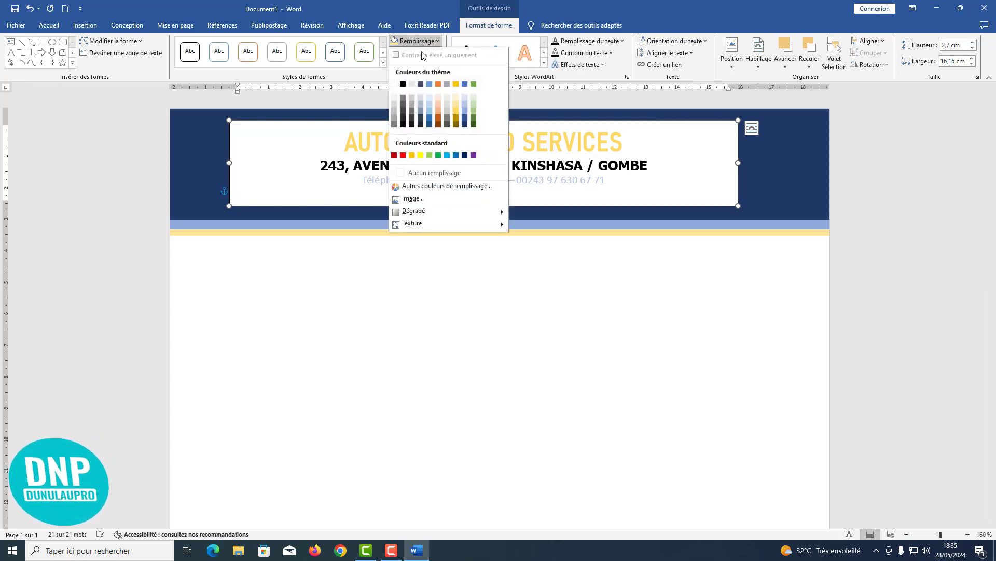
pyautogui.click(435, 173)
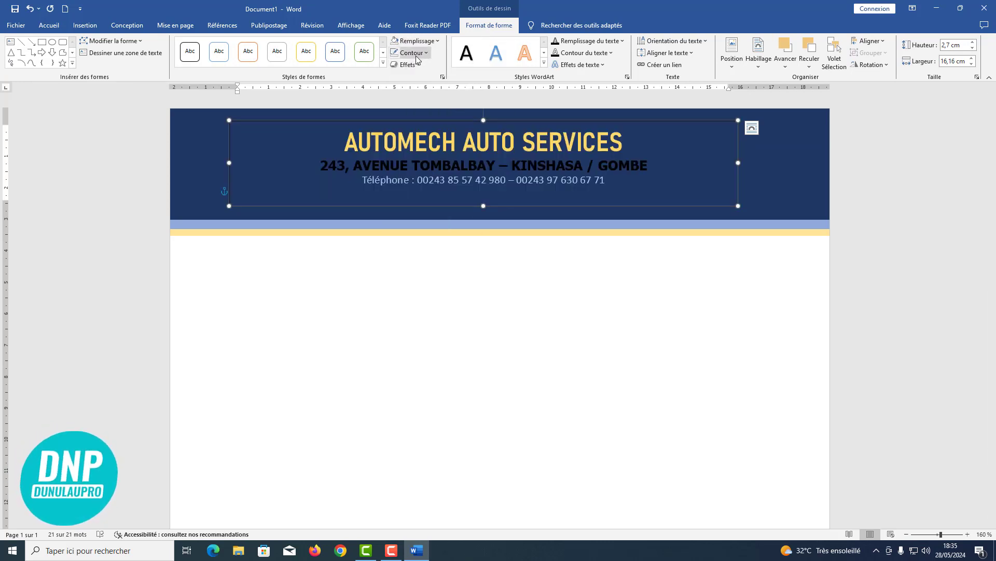
pyautogui.click(545, 308)
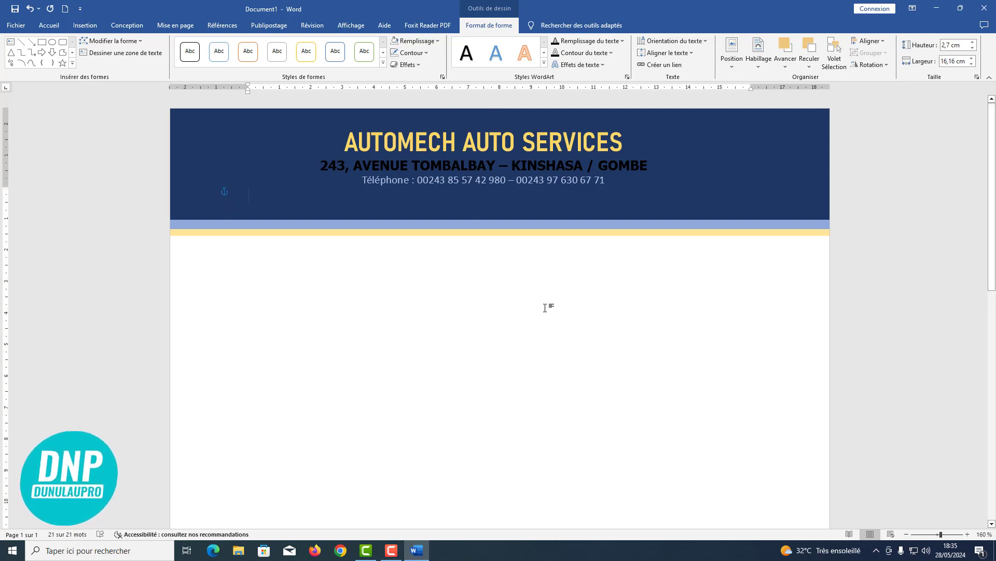
# Colour the address line with the medium blue theme colour.
pyautogui.click(651, 166)
pyautogui.moveTo(650, 166); pyautogui.dragTo(319, 165)
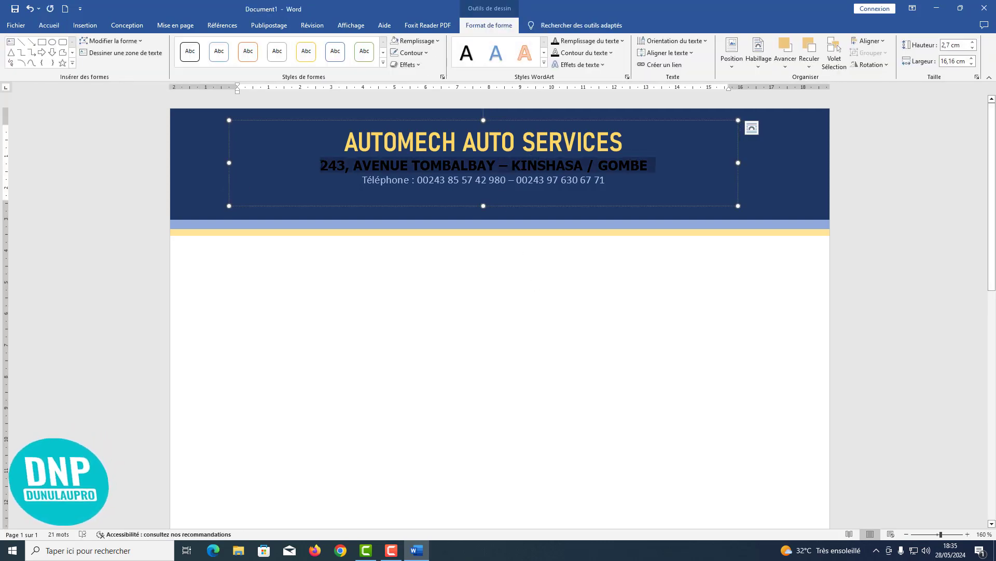
pyautogui.click(55, 27)
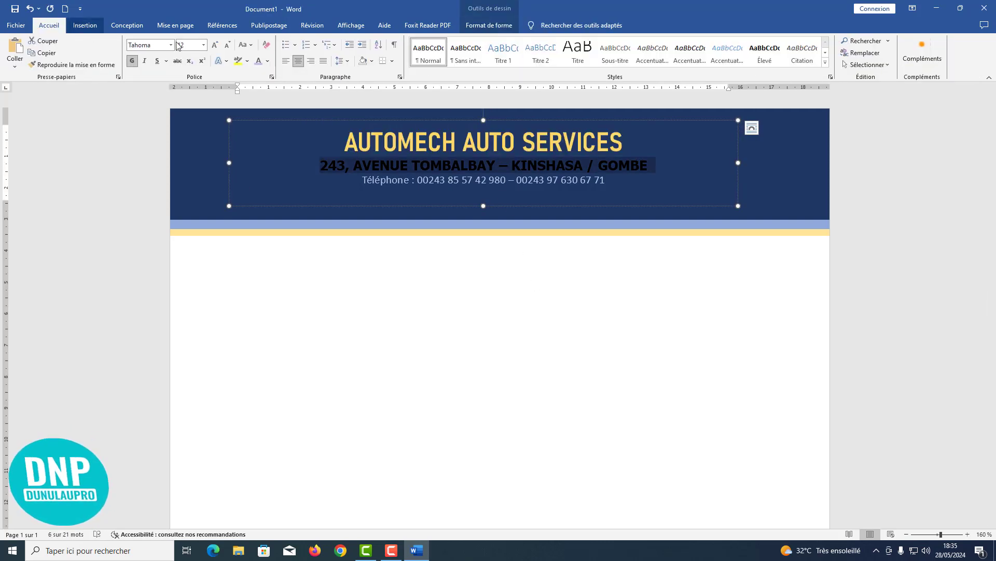
pyautogui.click(267, 61)
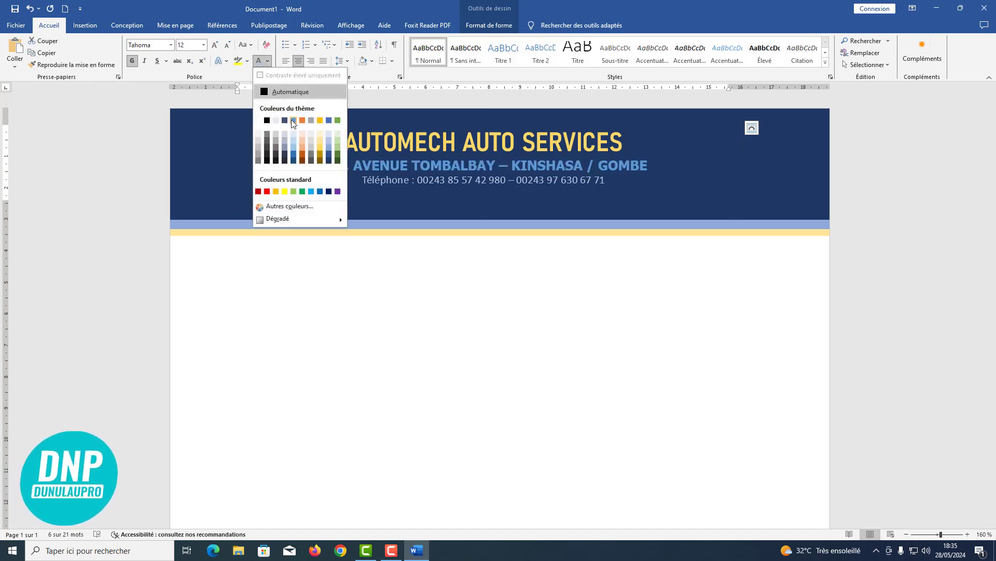
pyautogui.click(293, 121)
pyautogui.click(517, 327)
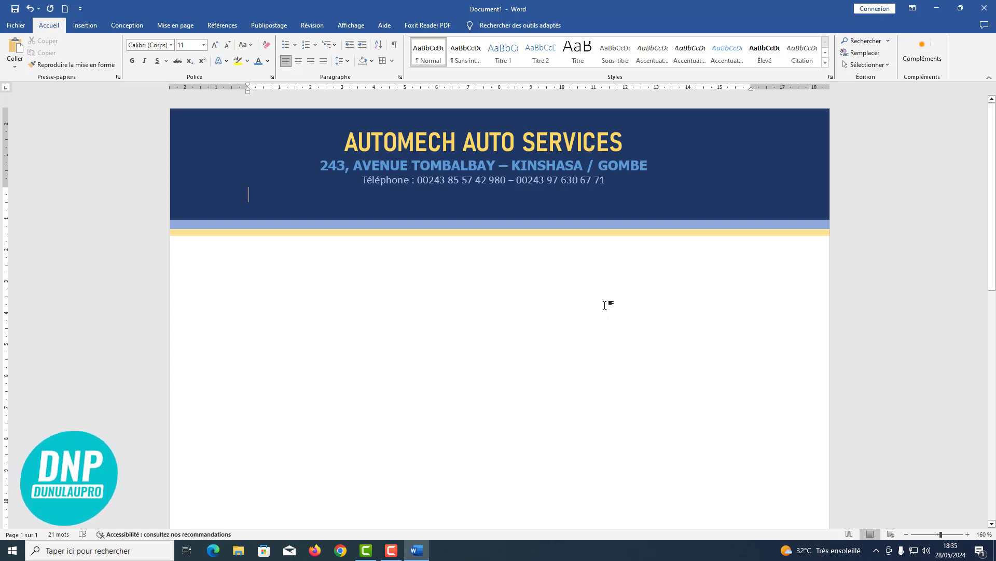
# Paste the round Automech Auto Services logo below the header and set its text wrapping to Devant le texte.
pyautogui.keyDown('ctrl'); pyautogui.scroll(-6, 577, 333); pyautogui.keyUp('ctrl')
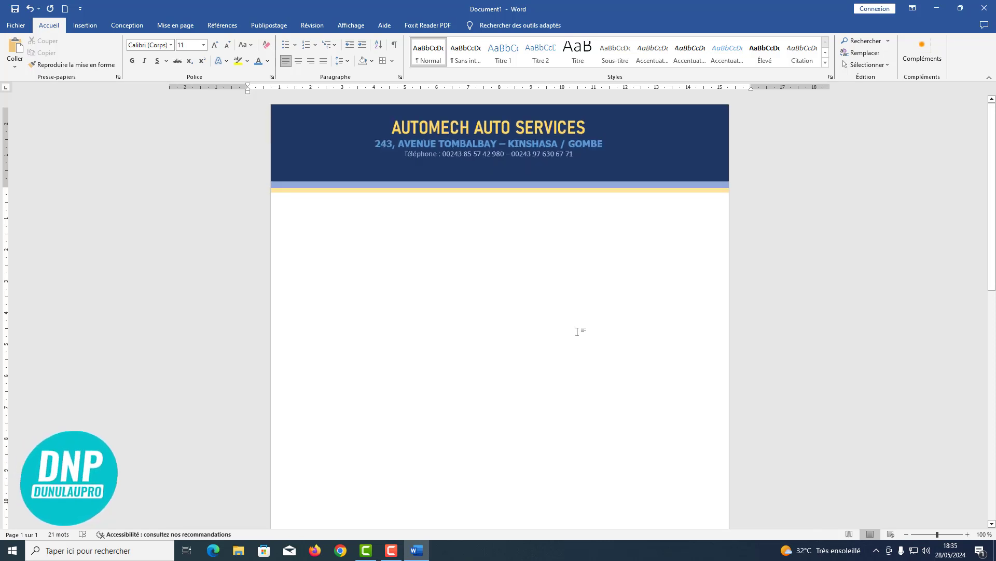
pyautogui.keyDown('ctrl'); pyautogui.scroll(3, 578, 332); pyautogui.keyUp('ctrl')
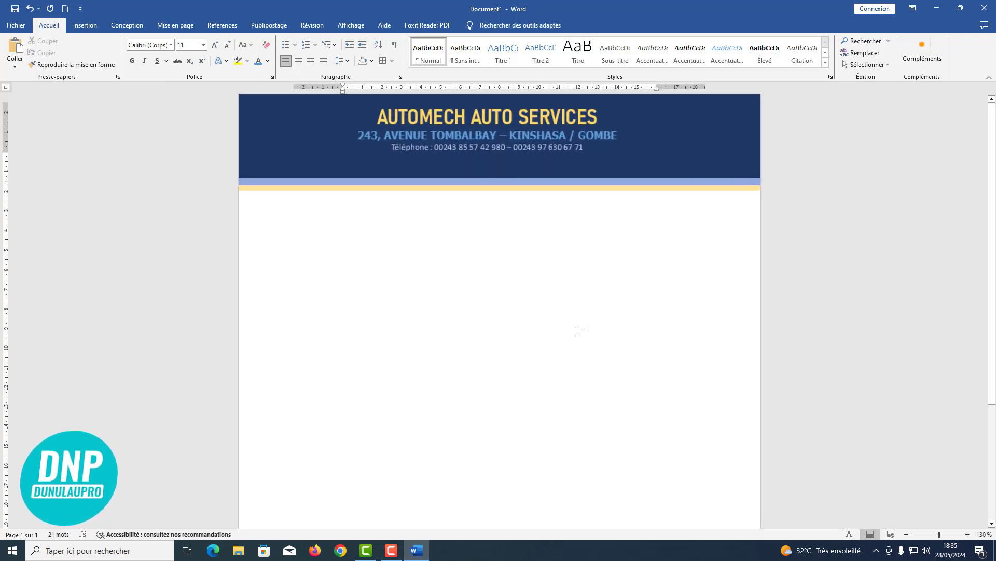
pyautogui.keyDown('ctrl'); pyautogui.scroll(-2, 580, 332); pyautogui.keyUp('ctrl')
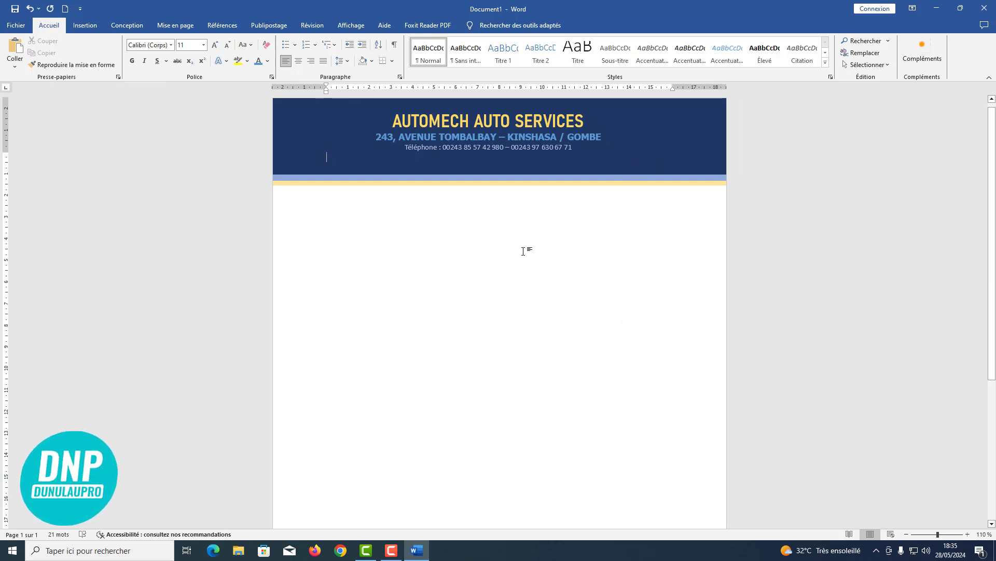
pyautogui.scroll(1, 536, 276)
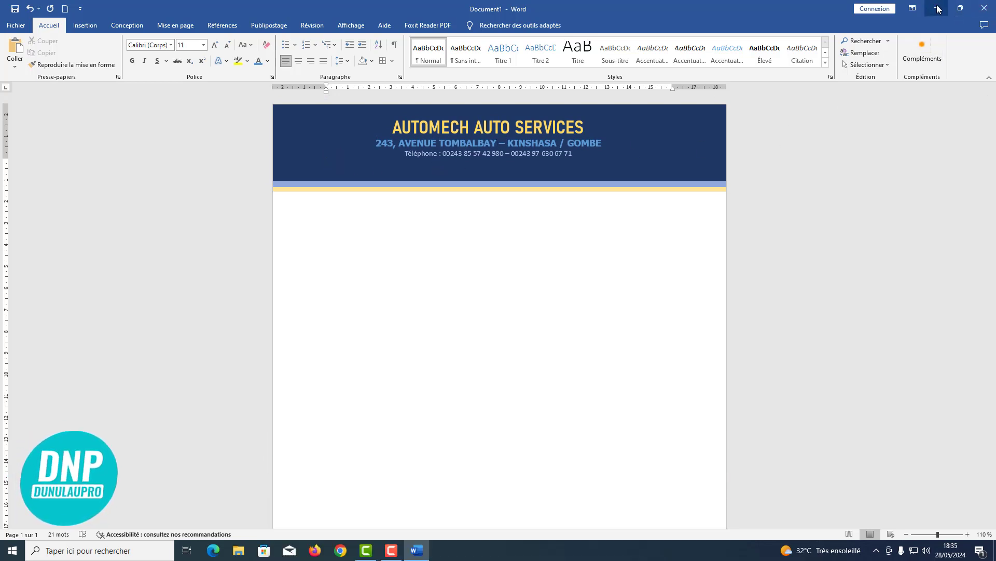
pyautogui.click(15, 47)
pyautogui.click(367, 270)
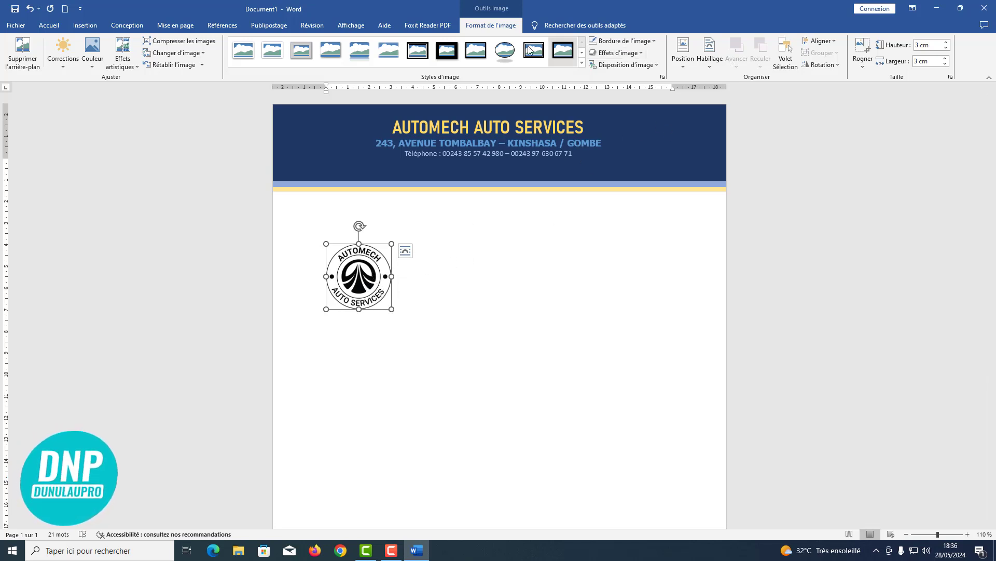
pyautogui.click(711, 67)
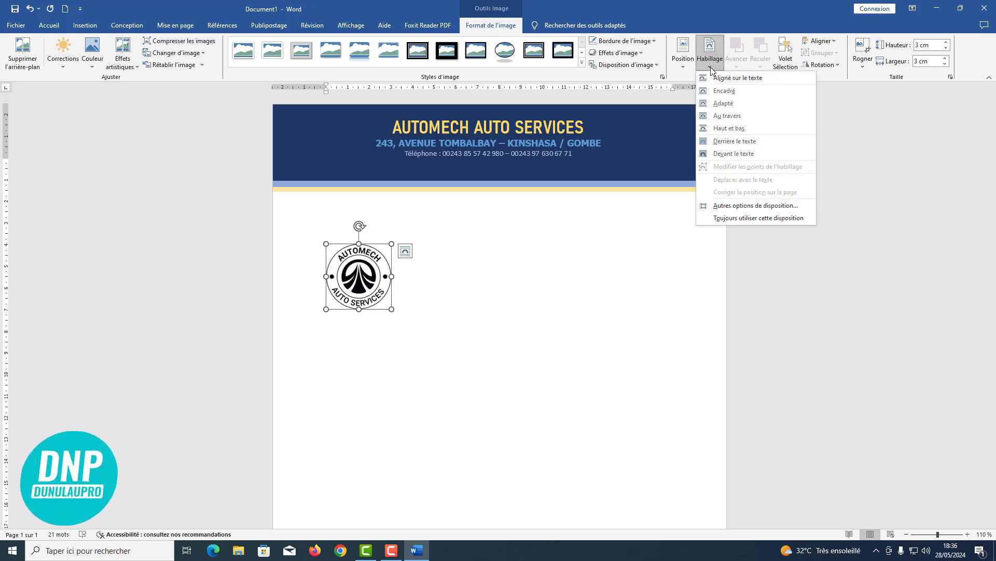
pyautogui.click(727, 154)
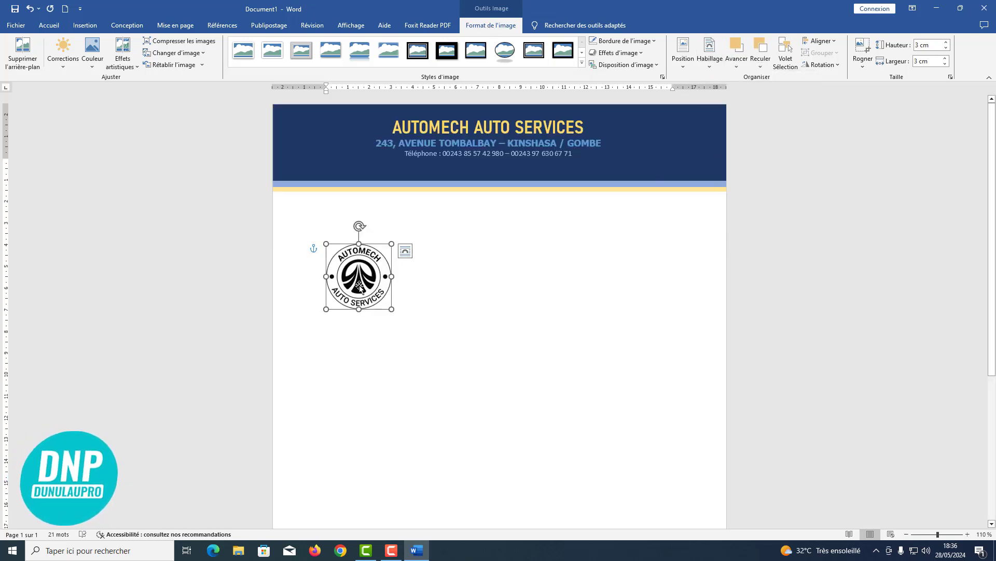
# Shrink the logo slightly, place it at the left end of the dark blue band and put a copy at the right end.
pyautogui.moveTo(359, 285); pyautogui.dragTo(316, 152)
pyautogui.moveTo(346, 111); pyautogui.dragTo(340, 119)
pyautogui.moveTo(312, 151); pyautogui.dragTo(669, 146)
pyautogui.click(327, 245)
pyautogui.click(327, 151)
pyautogui.click(544, 289)
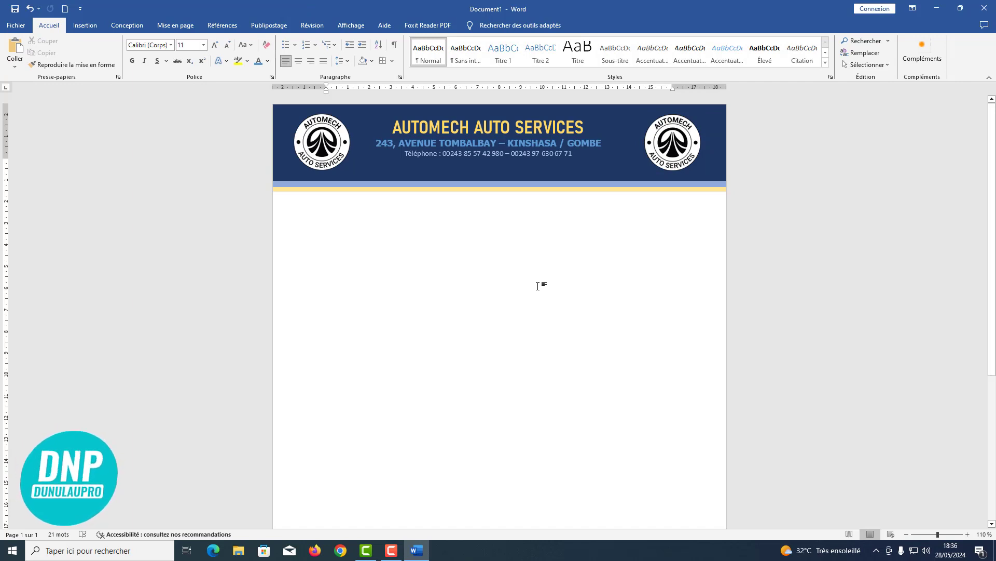
pyautogui.click(673, 148)
pyautogui.click(625, 249)
# Add a 12 pt line below the header with "Réf. :", a long underscore blank, and "Date, le ___ / ___ /2024".
pyautogui.write('Rf')
pyautogui.rightClick(334, 216)
pyautogui.click(269, 230)
pyautogui.click(215, 45)
pyautogui.click(377, 217)
pyautogui.write('______________________________')
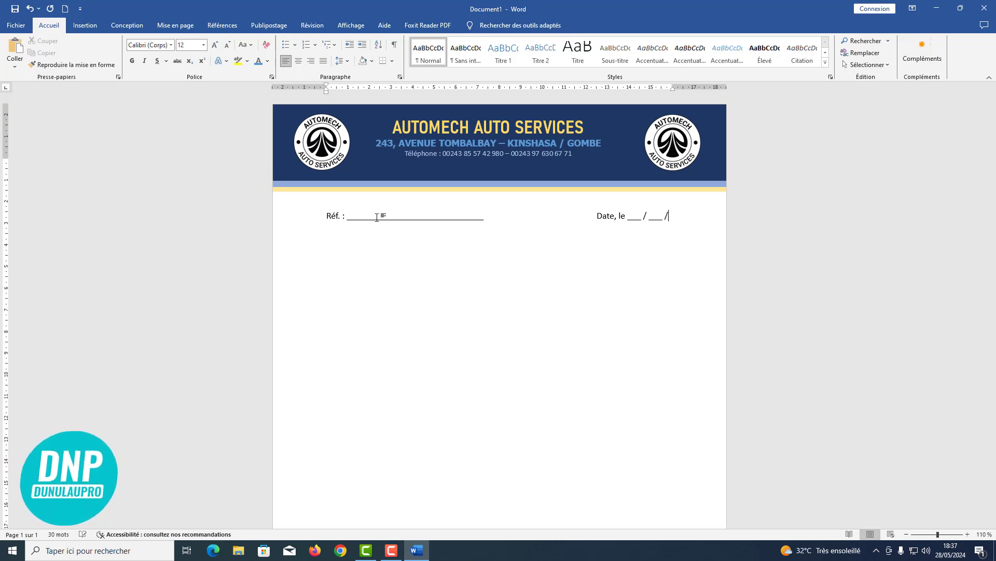
pyautogui.write('2024')
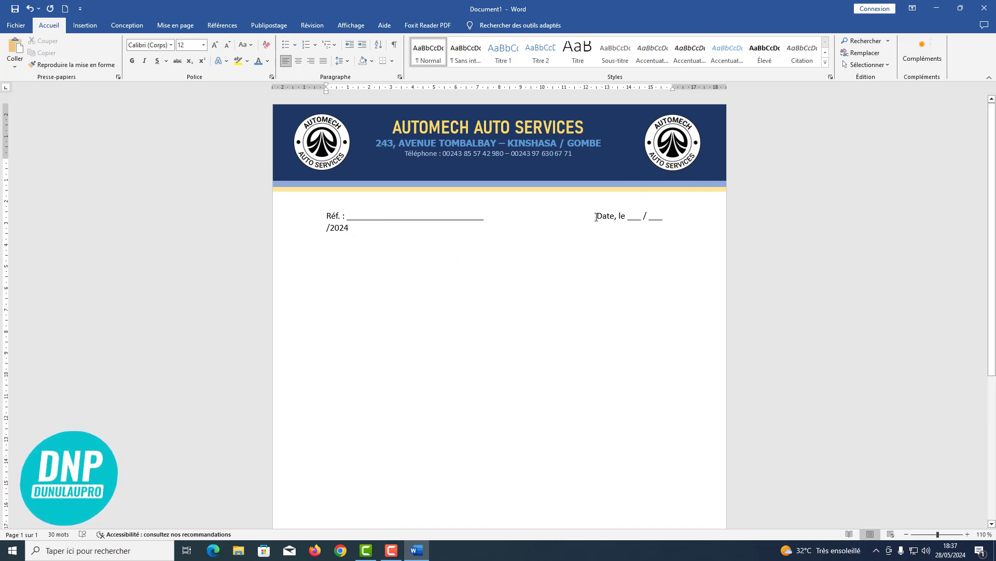
# Delete surplus spacing before "Date, le" so the whole date fits on the reference line.
pyautogui.press('BackSpace')
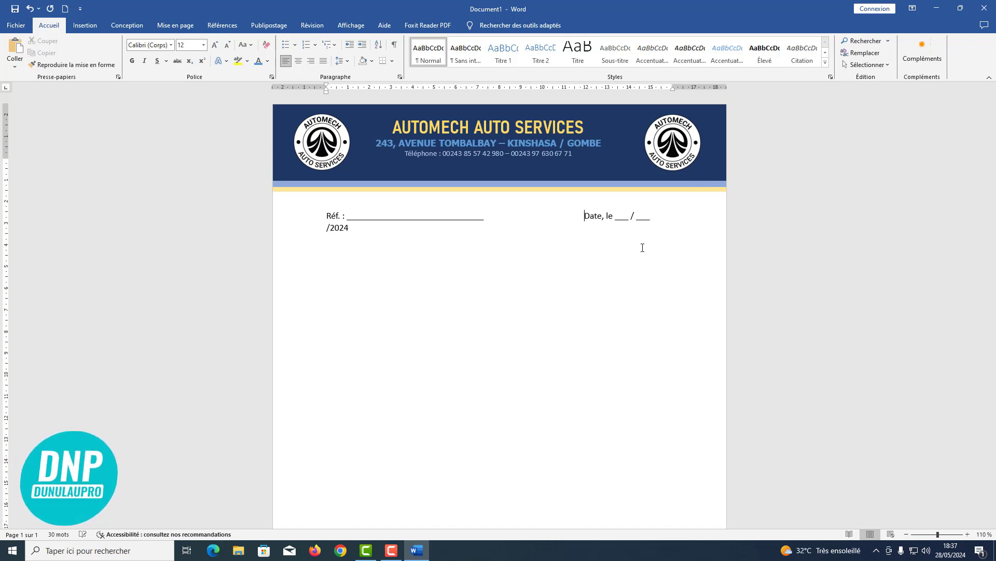
pyautogui.press('BackSpace')
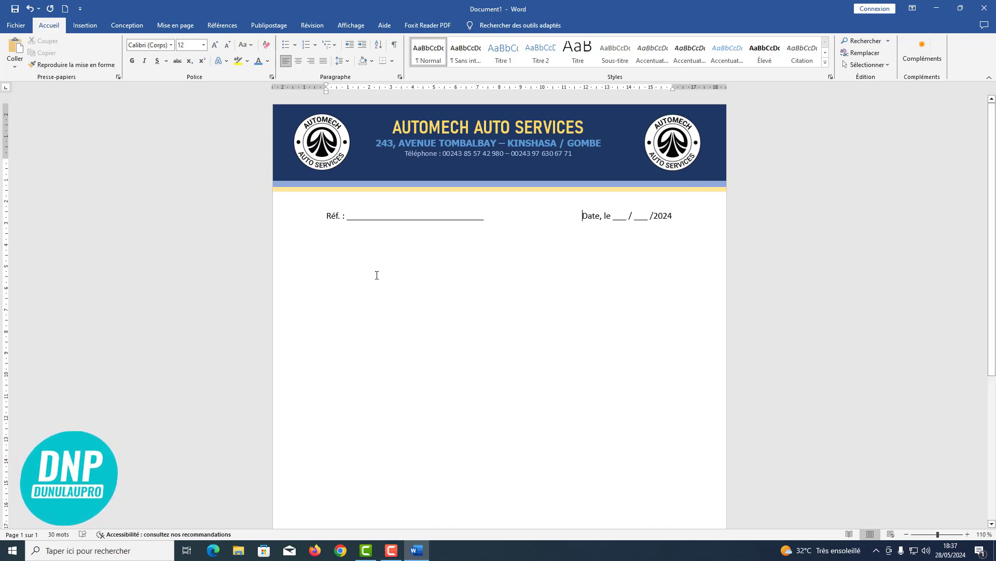
pyautogui.keyDown('ctrl'); pyautogui.scroll(-4, 436, 293); pyautogui.keyUp('ctrl')
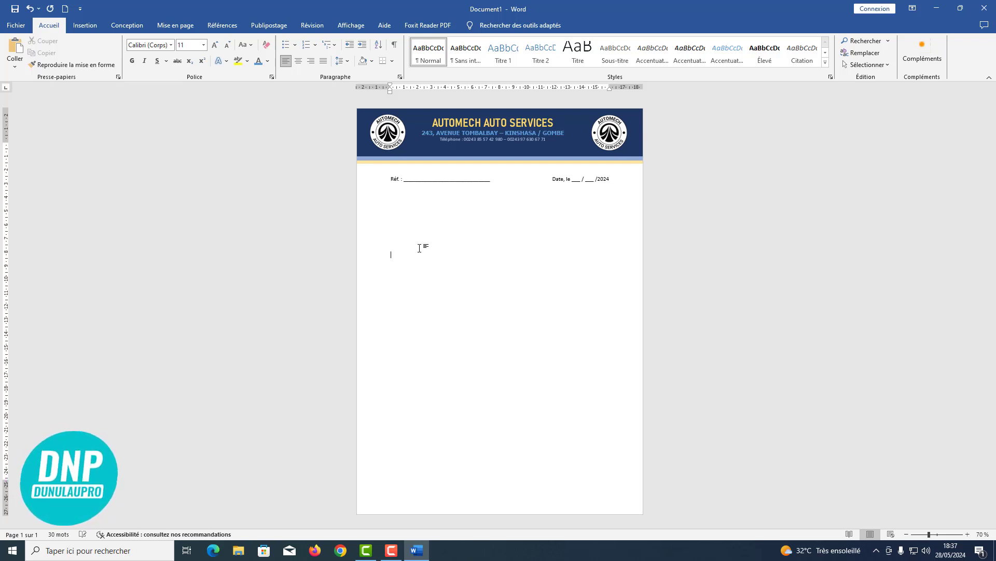
# Add a picture watermark to the page from the image 10 in the Bureau folder, with Auto scale and the Estompée effect.
pyautogui.click(128, 28)
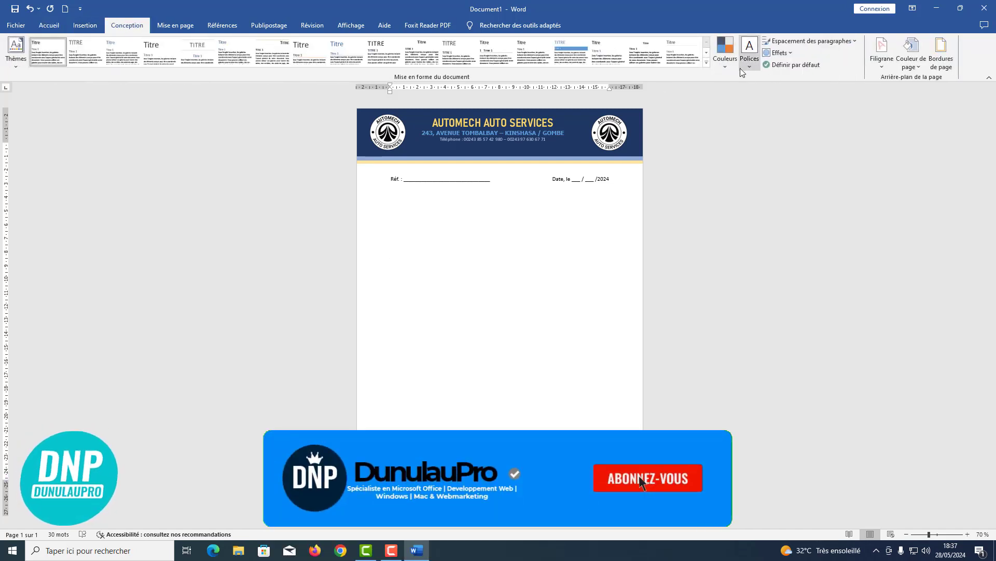
pyautogui.click(882, 67)
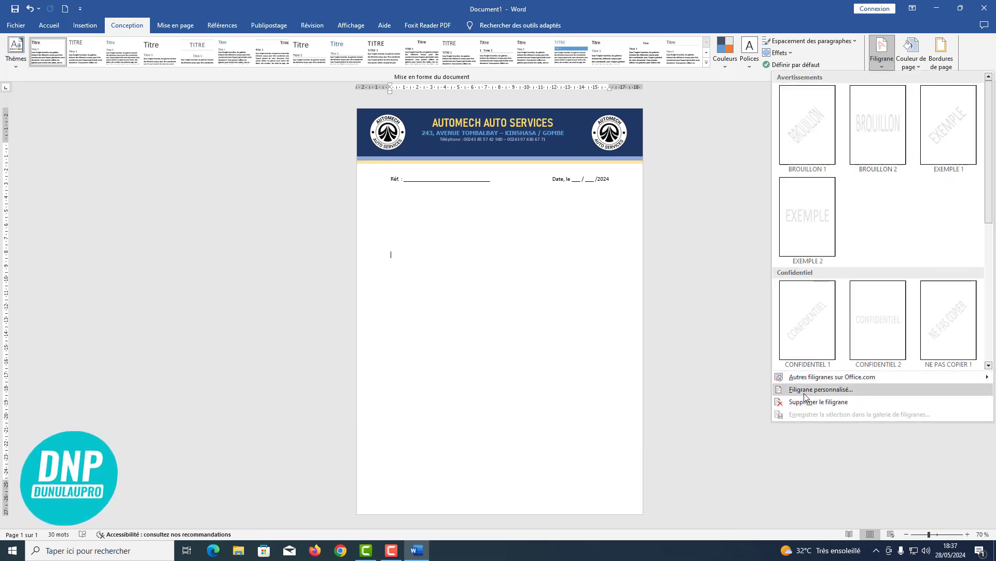
pyautogui.click(838, 390)
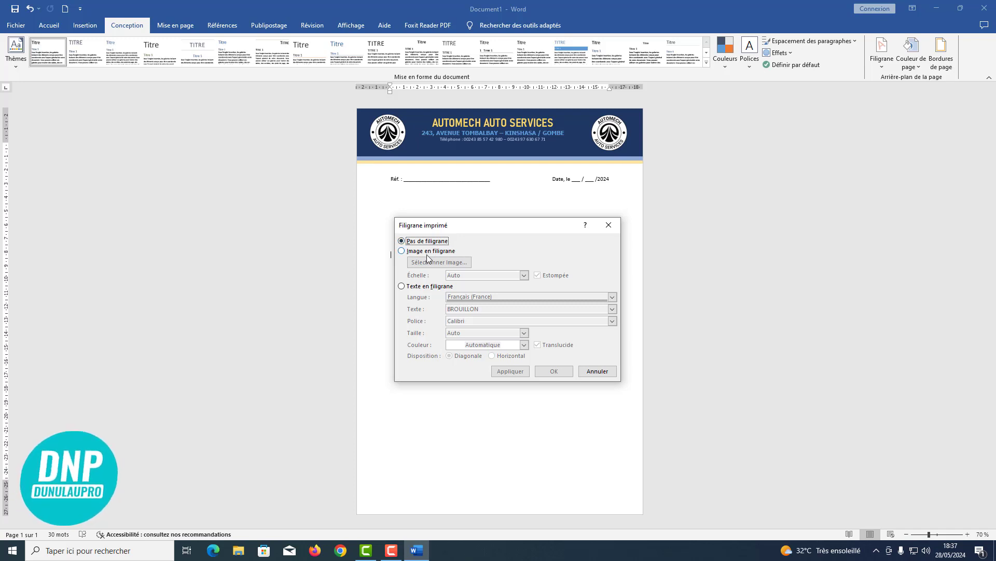
pyautogui.click(402, 251)
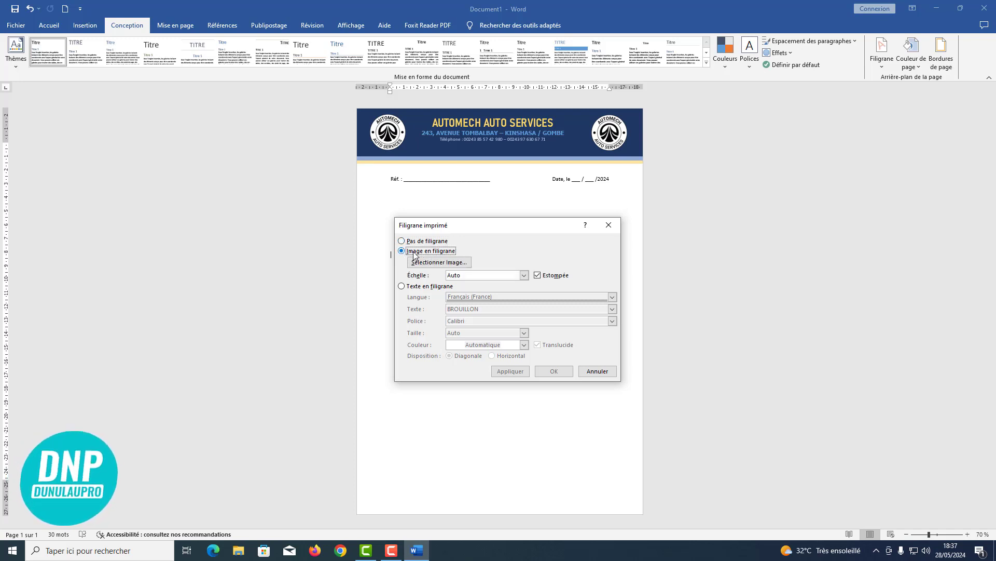
pyautogui.click(442, 262)
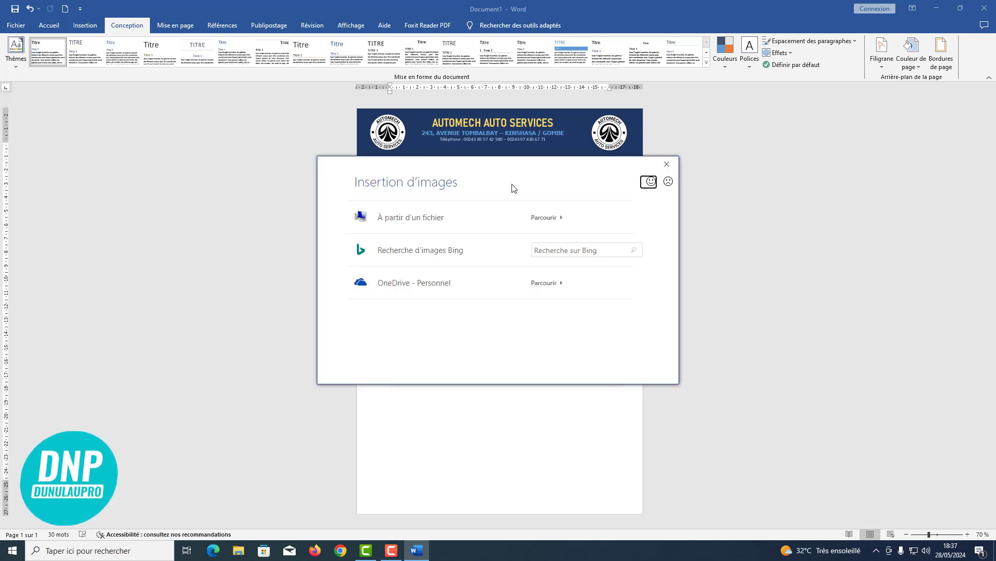
pyautogui.click(449, 220)
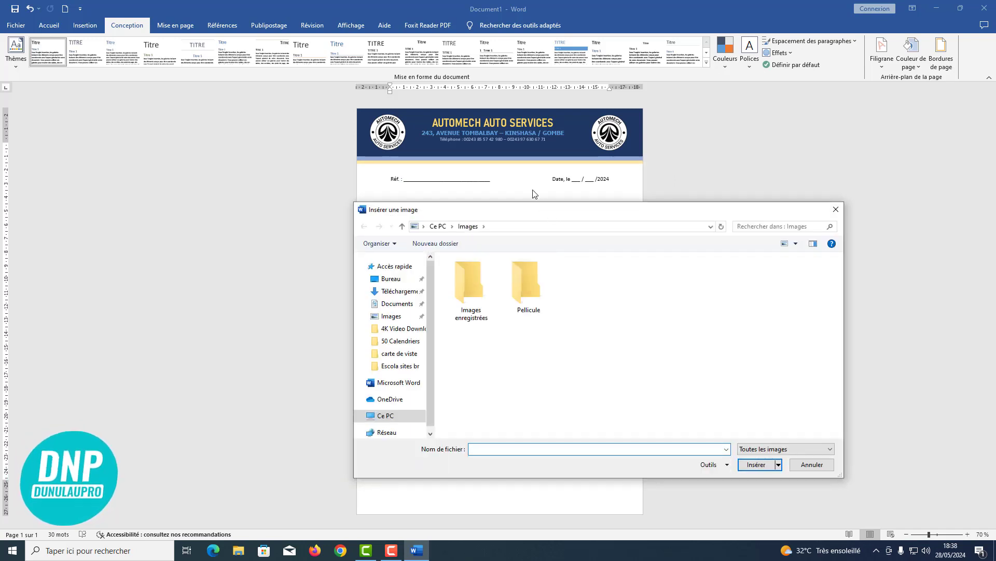
pyautogui.click(358, 247)
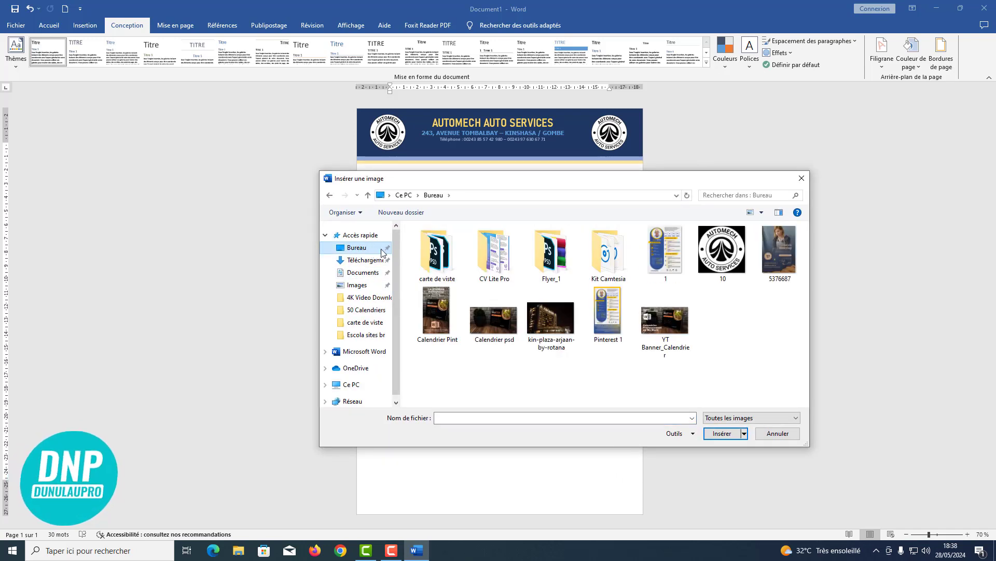
pyautogui.click(731, 257)
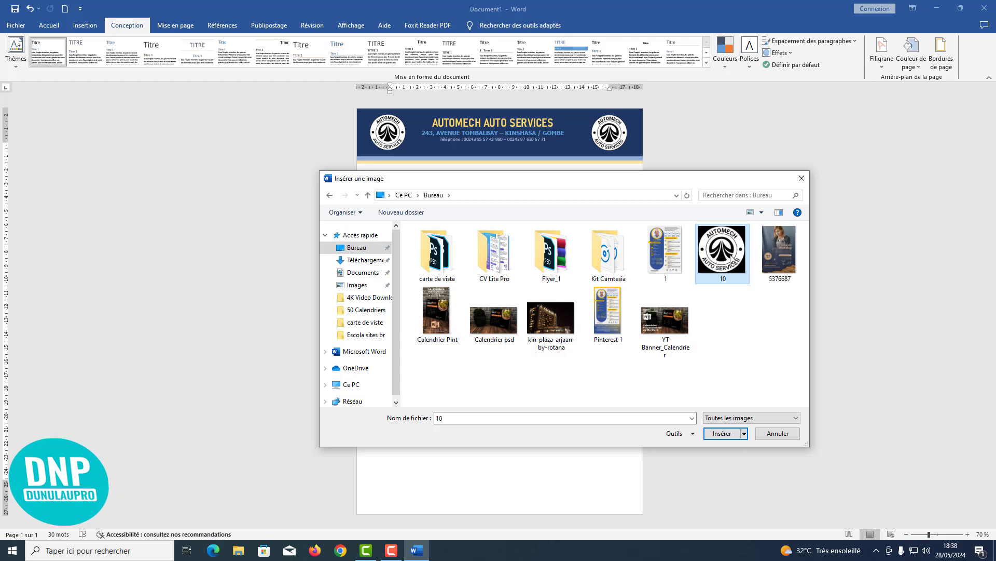
pyautogui.click(709, 433)
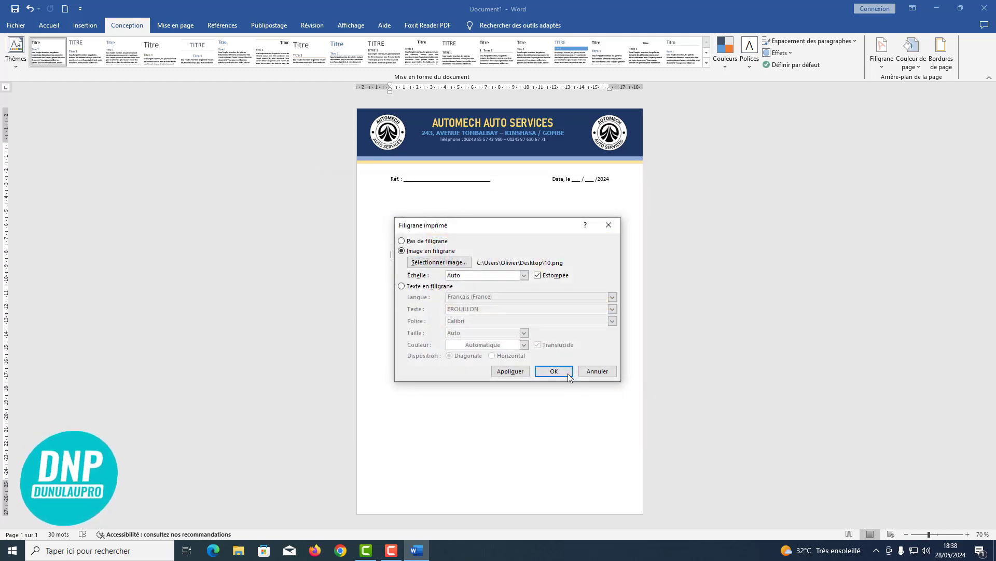
pyautogui.click(566, 374)
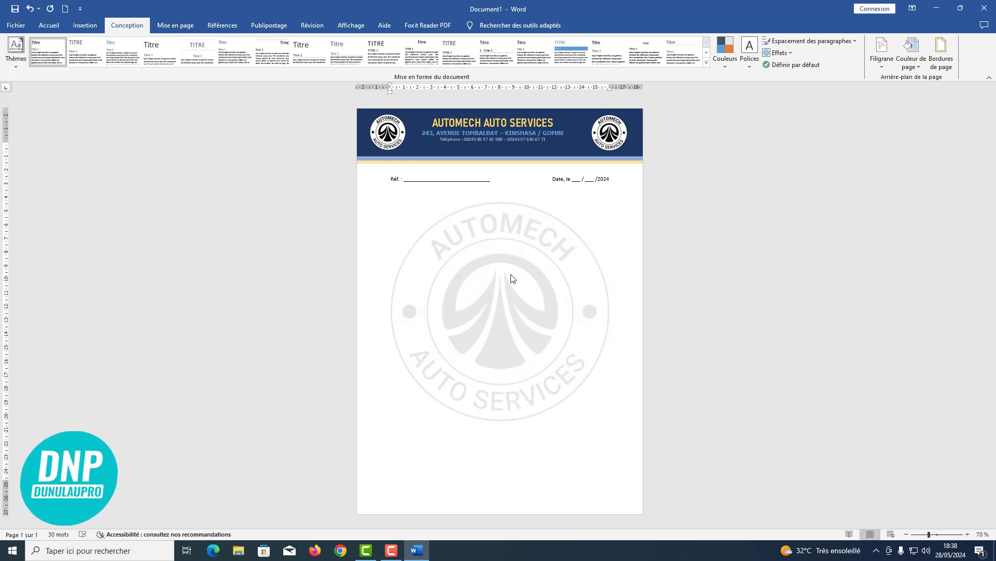
# Copy the dark blue header band to the foot of the page and reduce the copy to about half its height.
pyautogui.click(494, 149)
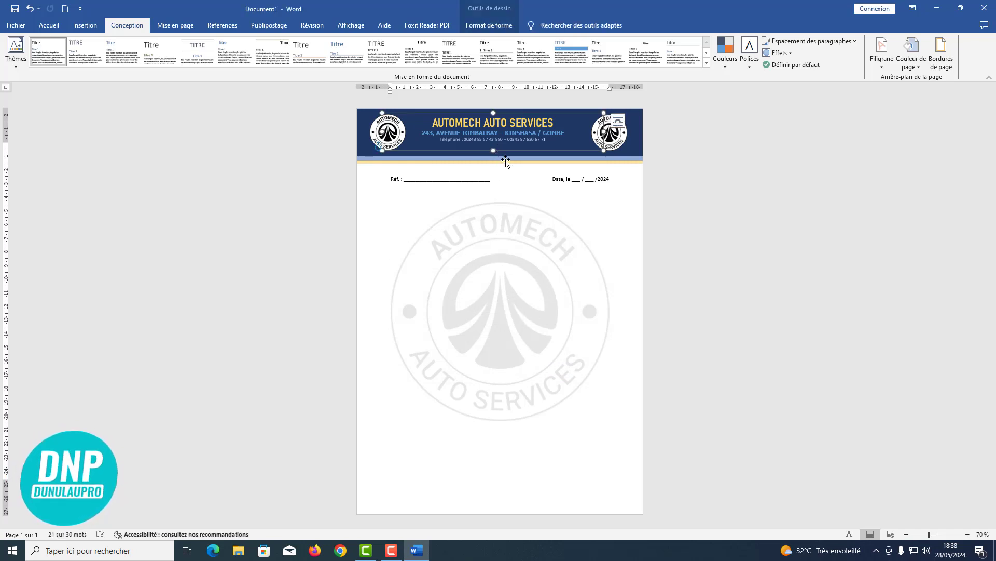
pyautogui.click(636, 152)
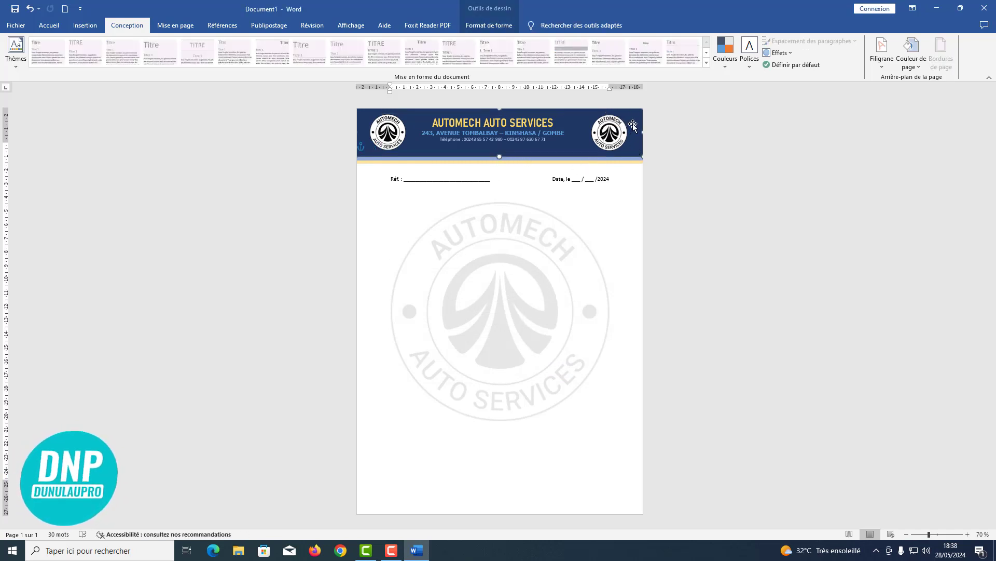
pyautogui.moveTo(635, 128); pyautogui.dragTo(630, 481)
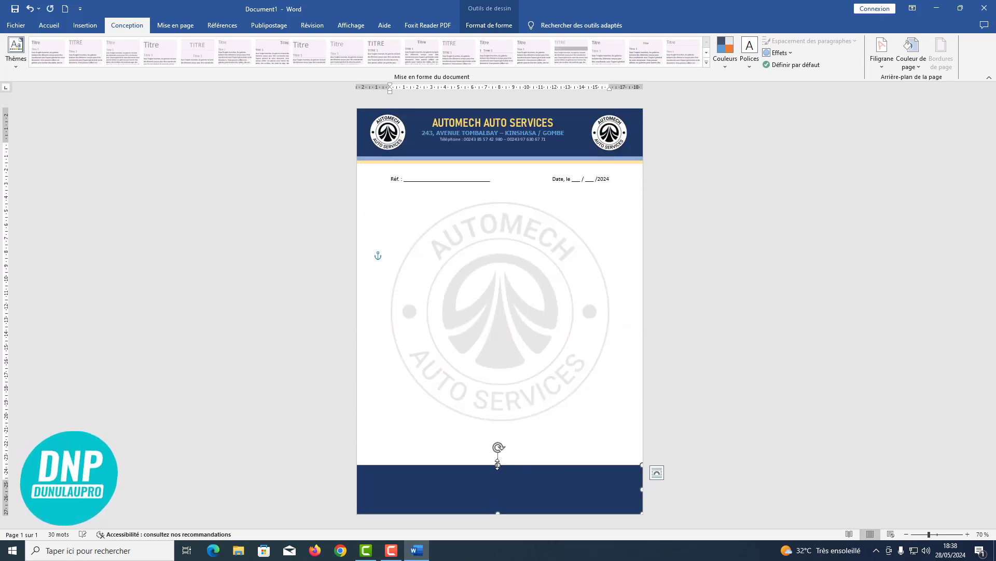
pyautogui.moveTo(498, 466); pyautogui.dragTo(501, 490)
# Nudge the dark blue footer band until it lines up with the side and bottom edges of the page.
pyautogui.keyDown('ctrl'); pyautogui.scroll(8, 589, 453); pyautogui.keyUp('ctrl')
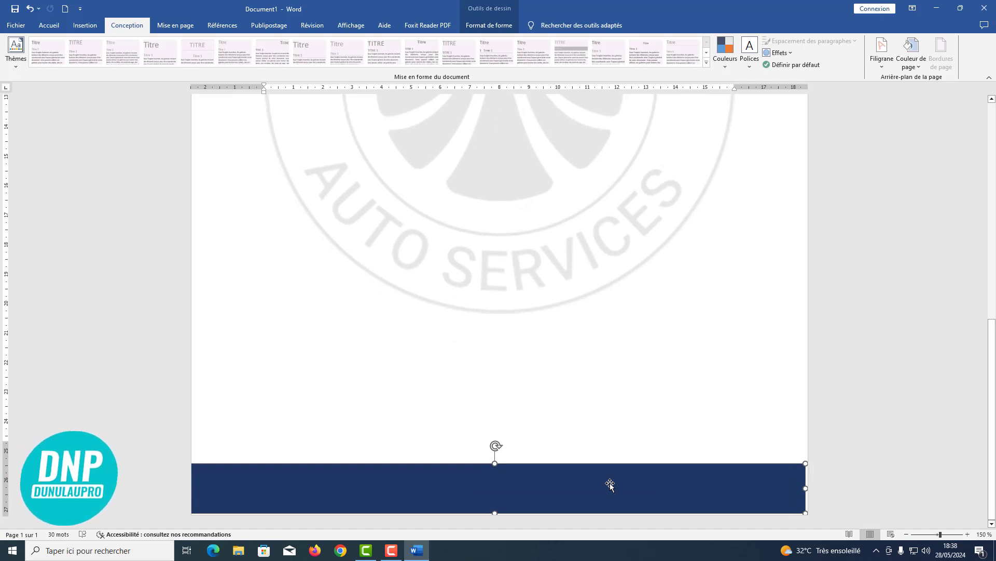
pyautogui.hotkey('ctrl', 'z')
pyautogui.press('Right')
pyautogui.press('Left')
pyautogui.press('Left')
pyautogui.press('Right')
pyautogui.press('Right')
pyautogui.press('Down')
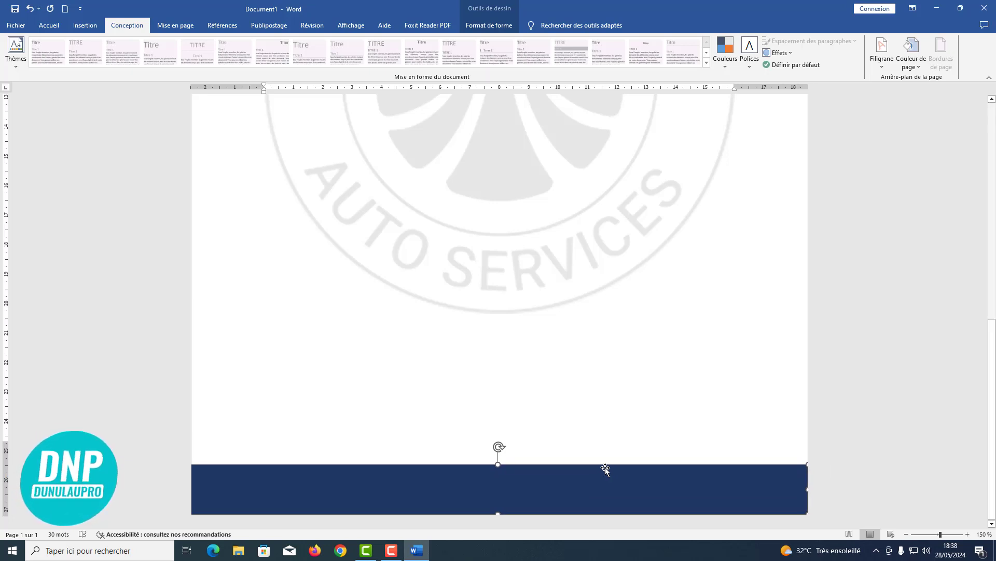
# Copy the light blue and gold header stripes together into the middle of the page.
pyautogui.scroll(4, 534, 413)
pyautogui.scroll(-2, 534, 413)
pyautogui.scroll(-10, 534, 413)
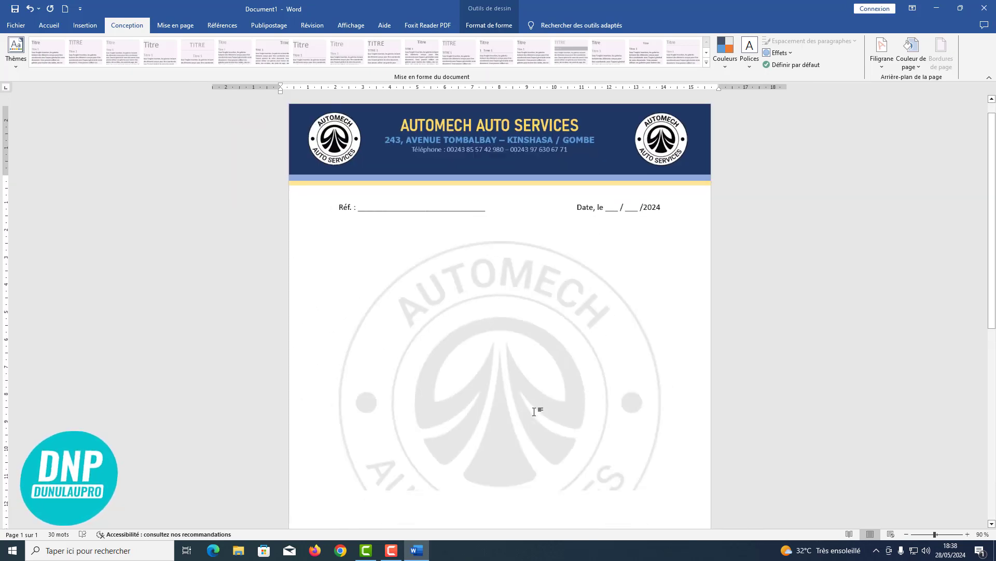
pyautogui.scroll(2, 537, 415)
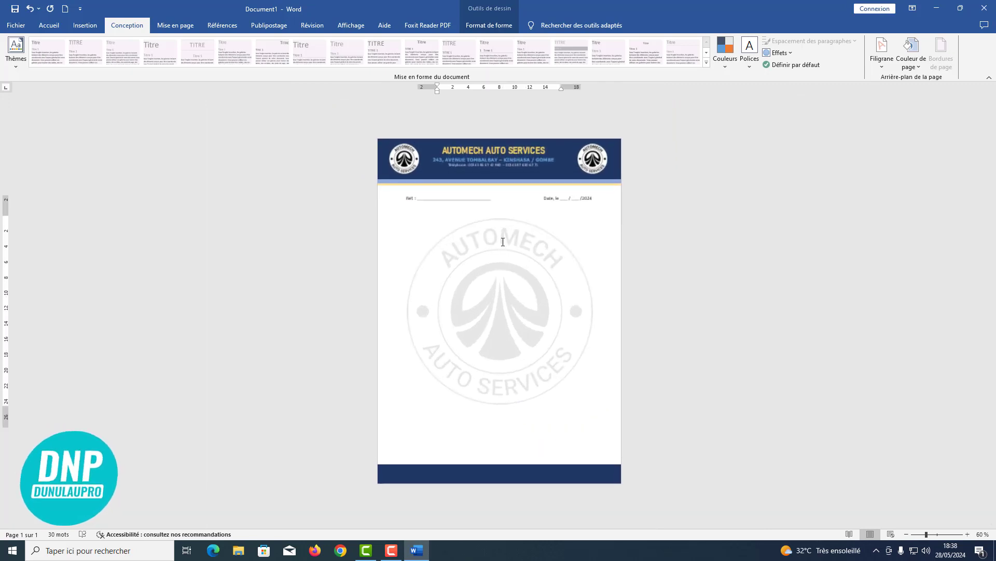
pyautogui.click(506, 179)
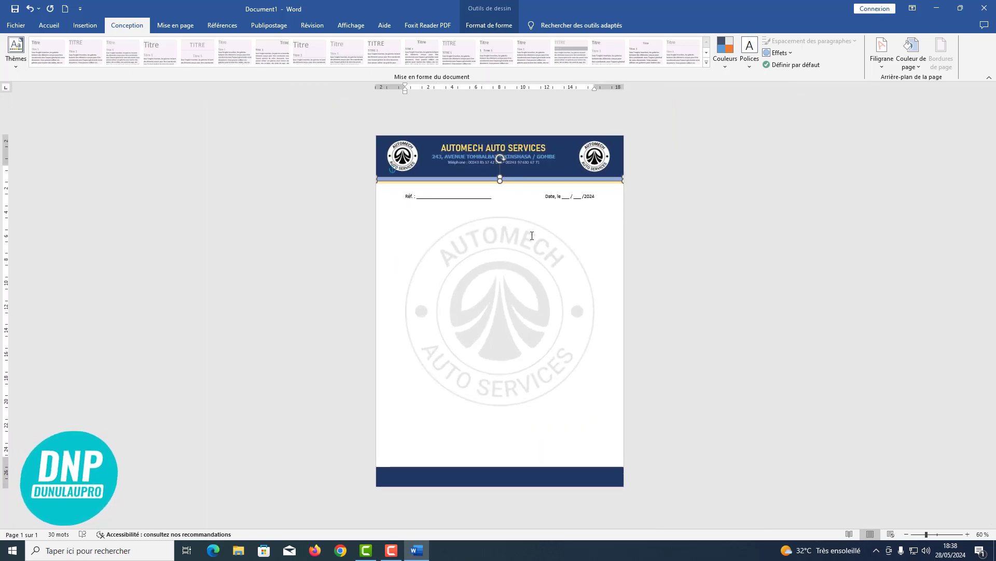
pyautogui.scroll(7, 532, 235)
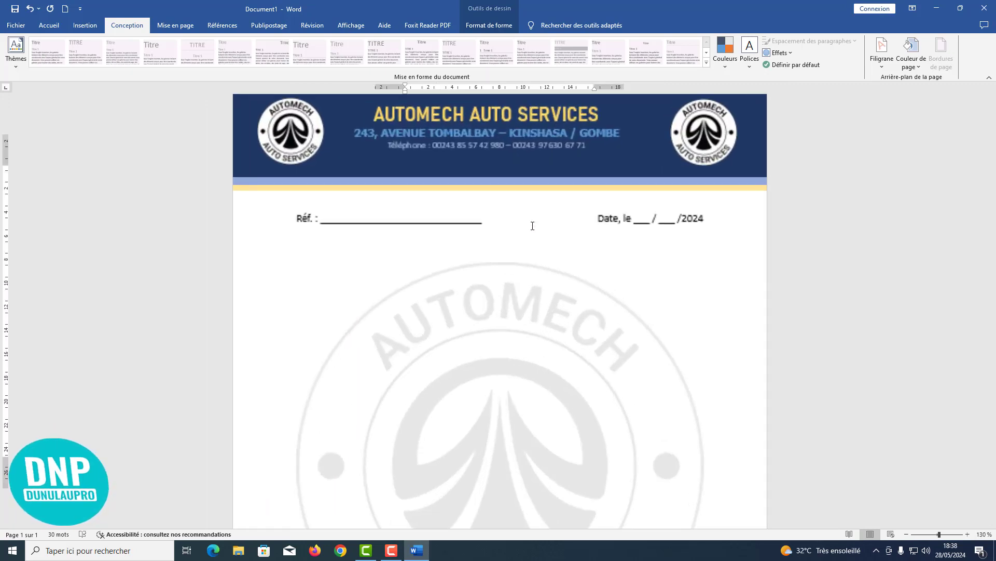
pyautogui.keyDown('shift'); pyautogui.click(522, 190); pyautogui.keyUp('shift')
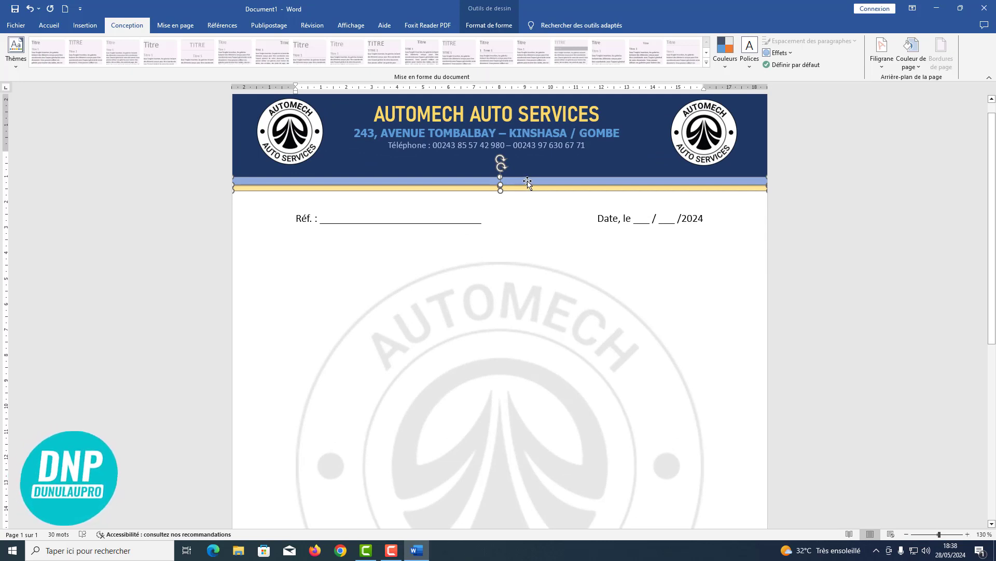
pyautogui.moveTo(527, 182); pyautogui.dragTo(542, 437)
pyautogui.scroll(-3, 584, 435)
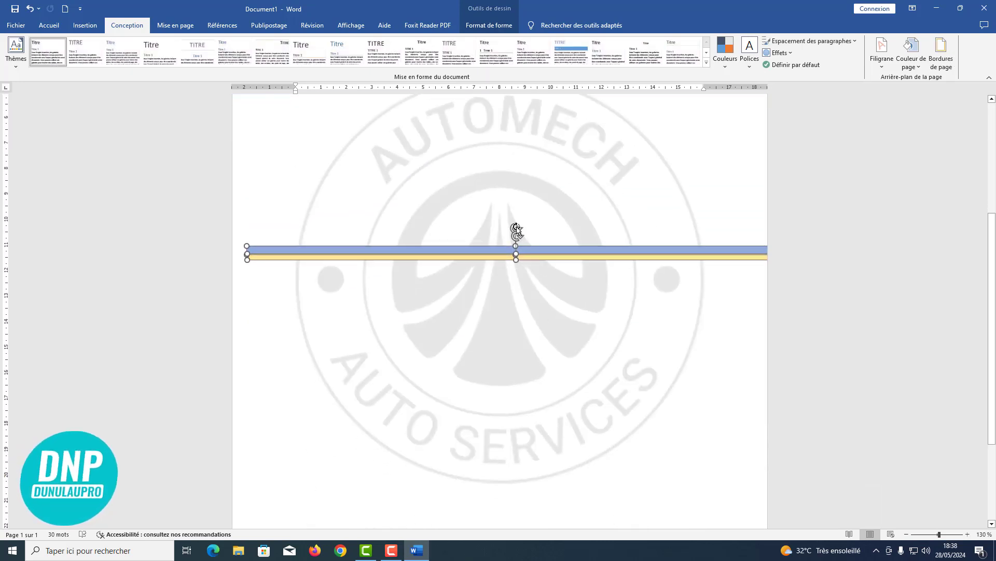
# Rotate the copied stripes by 180° and move them down to slightly above the dark blue footer band.
pyautogui.moveTo(516, 232); pyautogui.dragTo(511, 311)
pyautogui.scroll(-3, 560, 249)
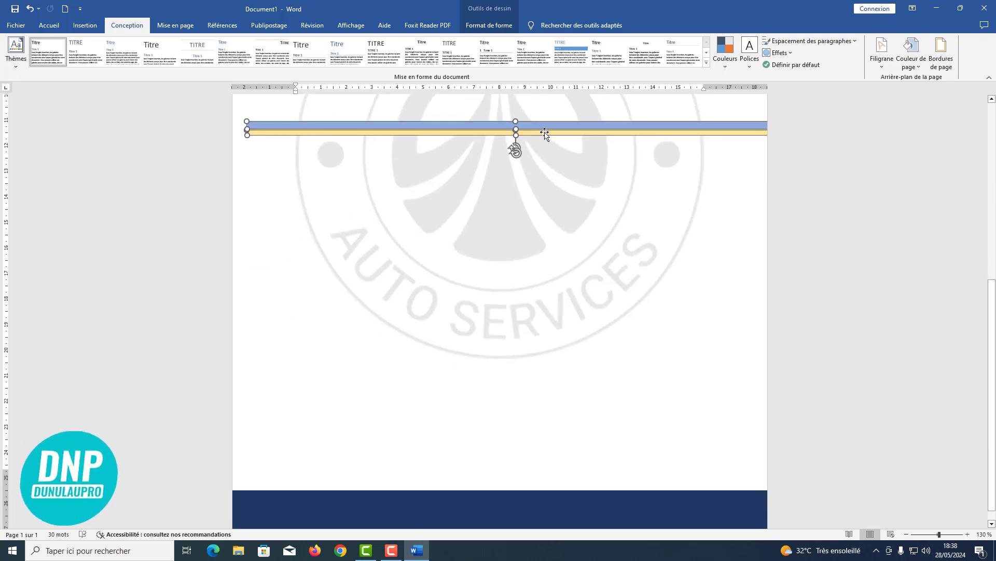
pyautogui.moveTo(537, 138); pyautogui.dragTo(526, 471)
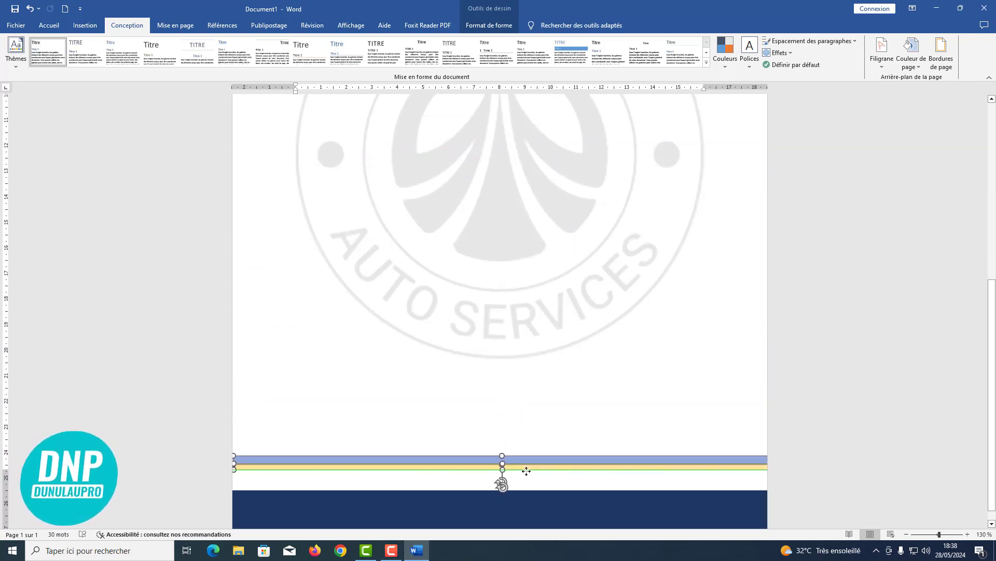
# Close the gap between the copied light blue and gold stripes and the top edge of the dark blue footer band.
pyautogui.click(537, 427)
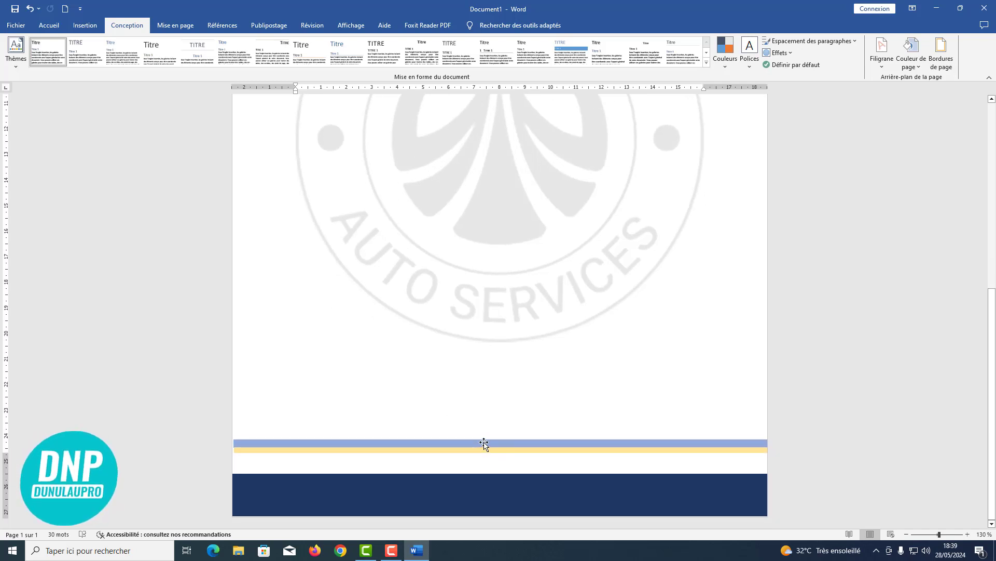
pyautogui.click(485, 443)
pyautogui.click(529, 455)
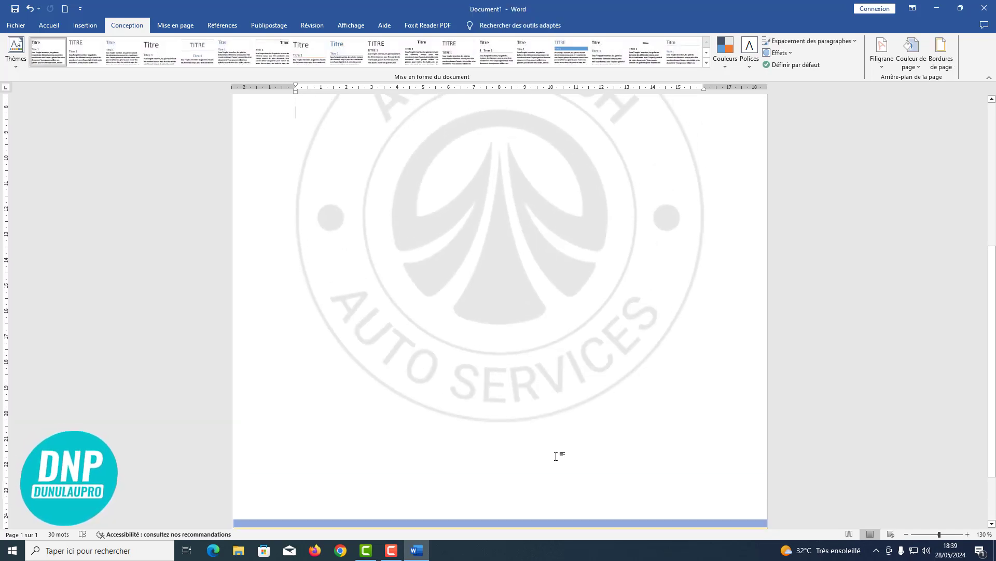
pyautogui.scroll(-5, 555, 415)
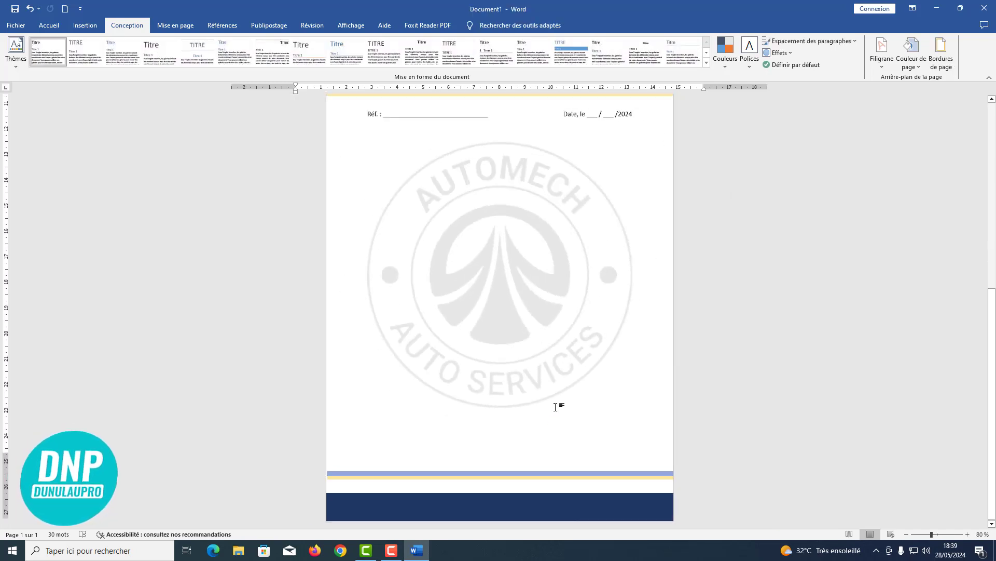
pyautogui.click(507, 476)
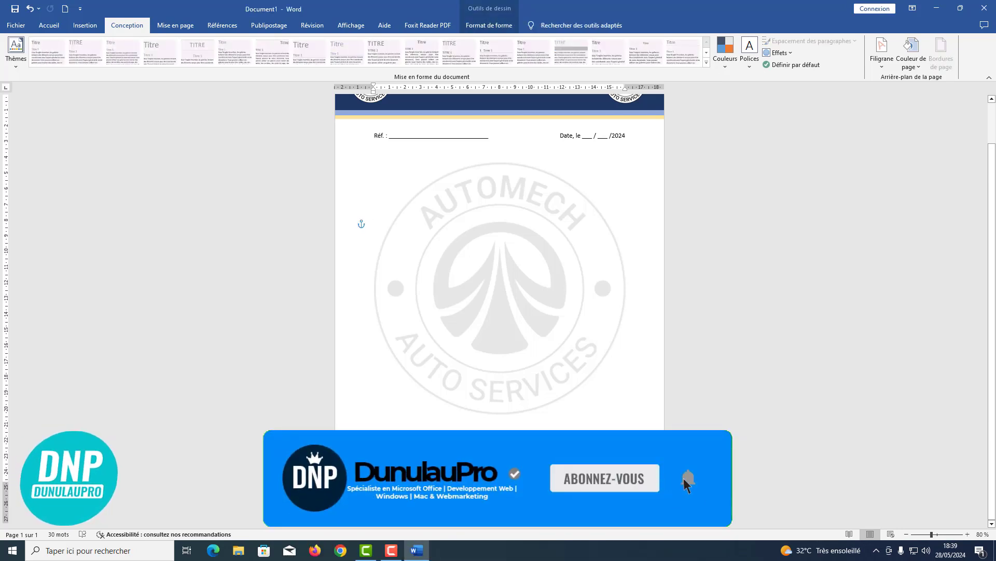
pyautogui.click(375, 223)
pyautogui.click(507, 475)
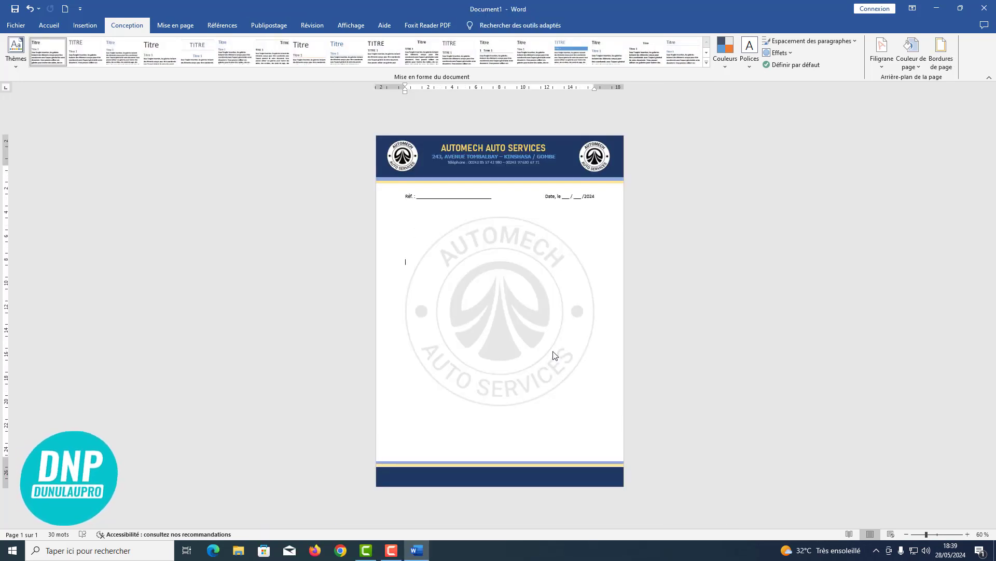
pyautogui.keyDown('ctrl'); pyautogui.scroll(4, 553, 356); pyautogui.keyUp('ctrl')
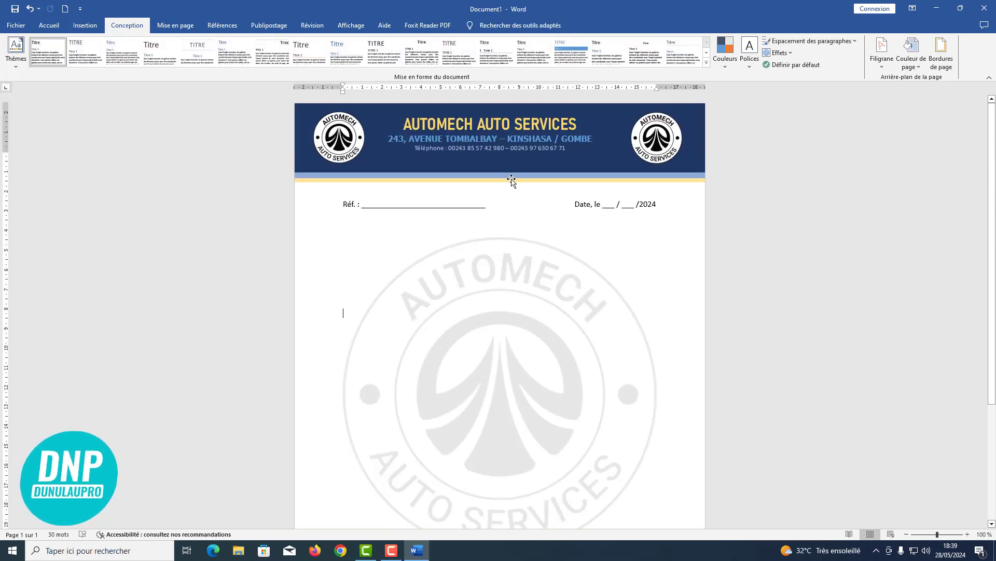
pyautogui.click(517, 146)
pyautogui.write('se')
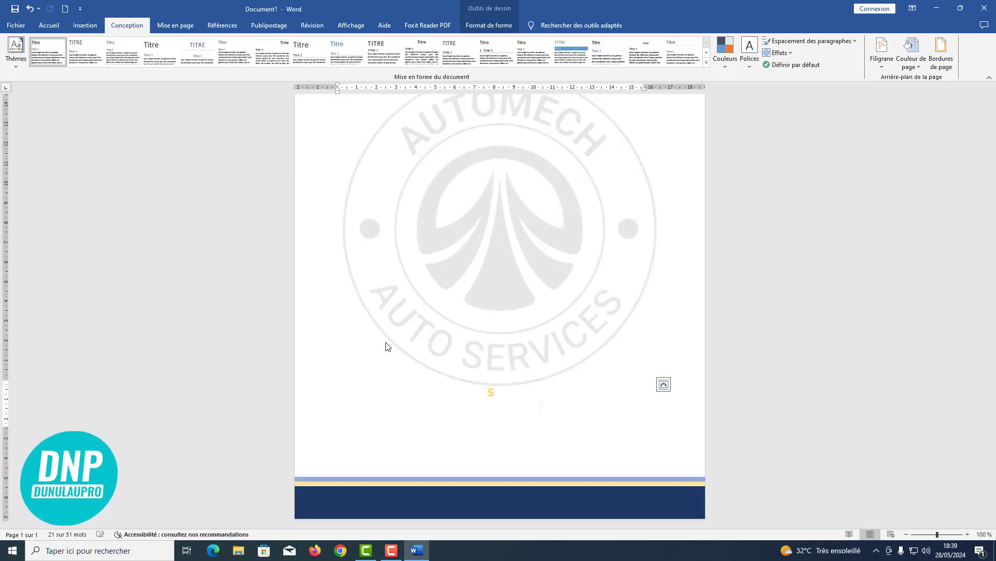
pyautogui.press('BackSpace')
pyautogui.write('i')
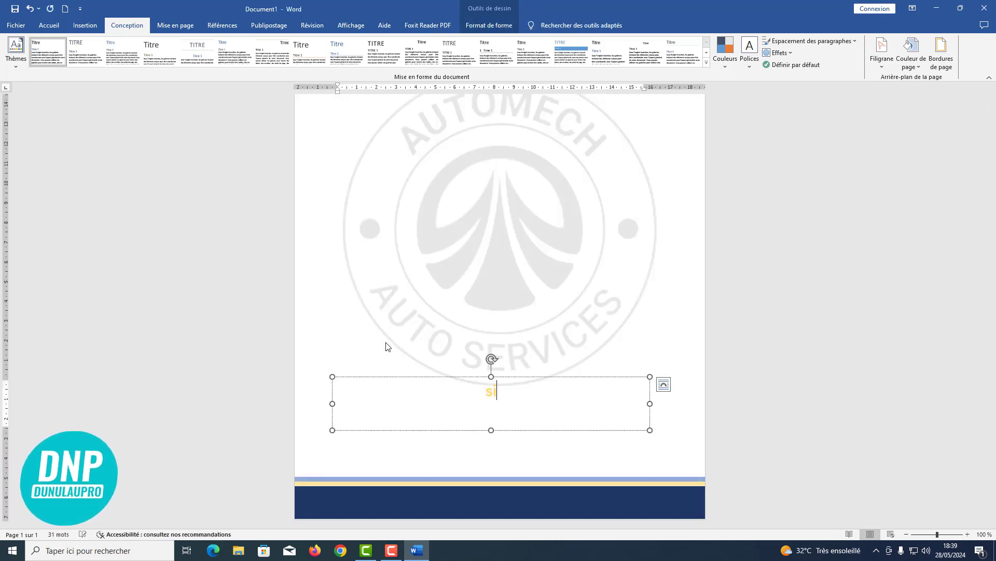
pyautogui.press('BackSpace')
pyautogui.press('BackSpace')
pyautogui.write('web site')
pyautogui.write(' : ')
pyautogui.write('w')
pyautogui.write('ww')
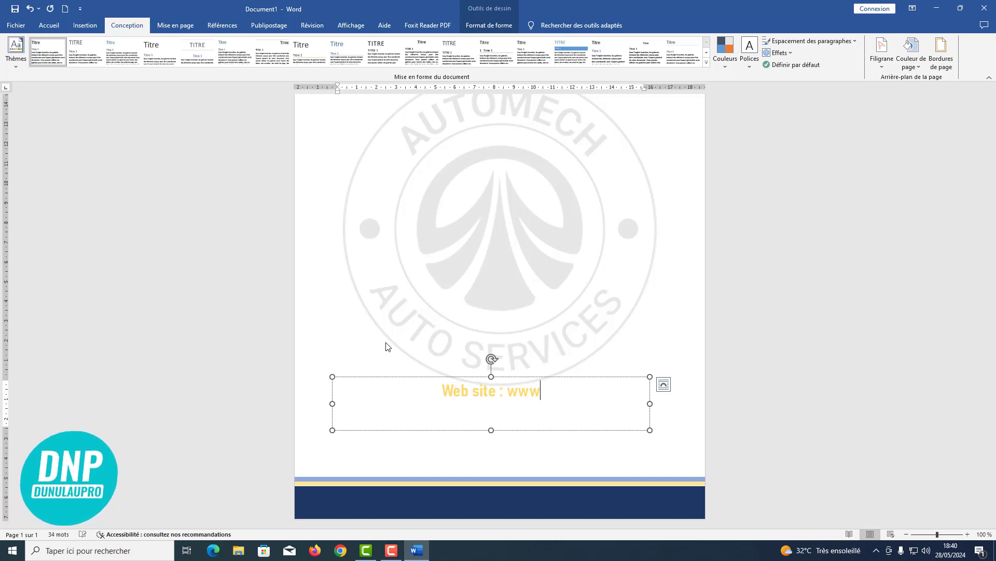
pyautogui.write('.dun')
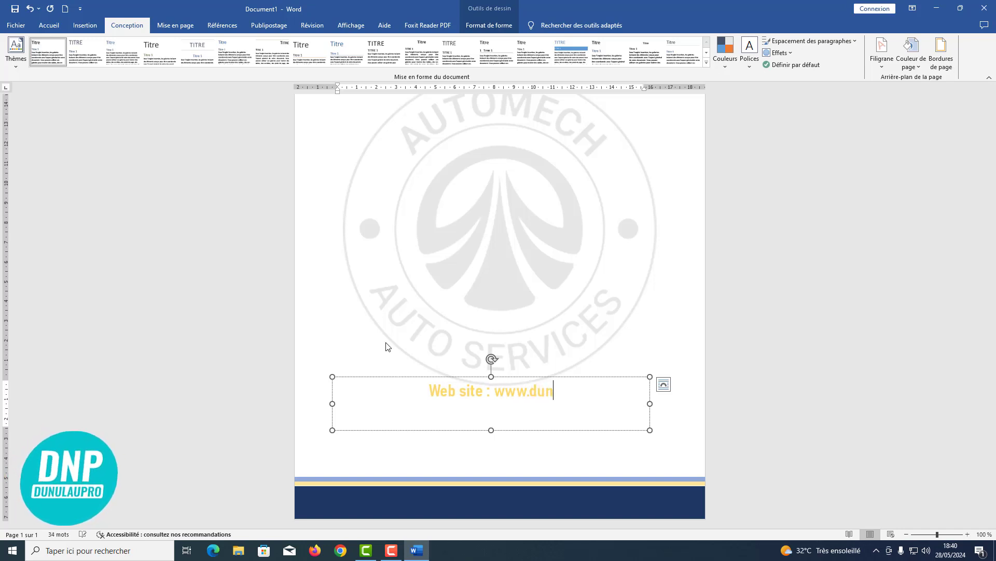
pyautogui.write('ulau')
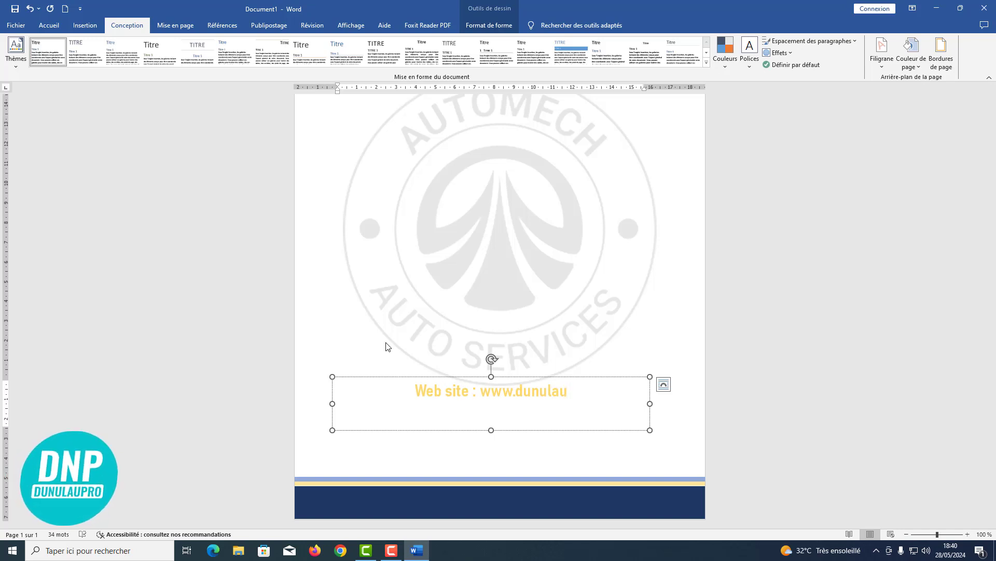
pyautogui.write('pro.com')
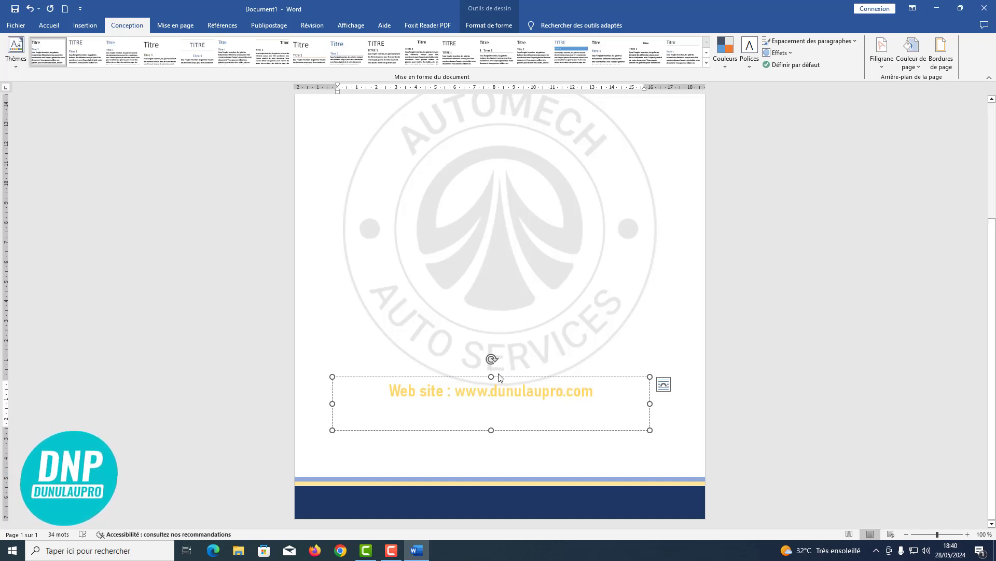
pyautogui.hotkey('ctrl', 'a')
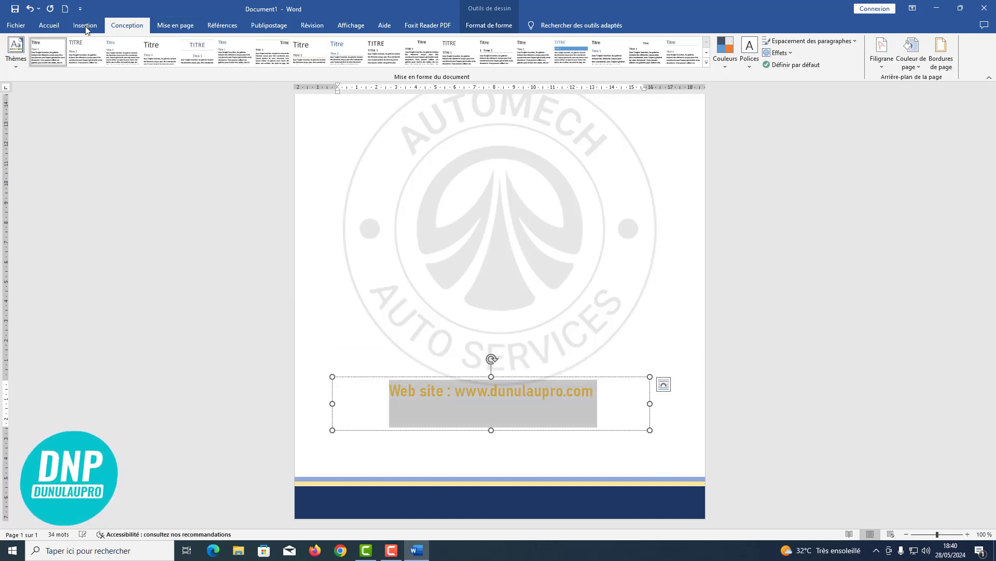
pyautogui.click(49, 25)
pyautogui.click(260, 61)
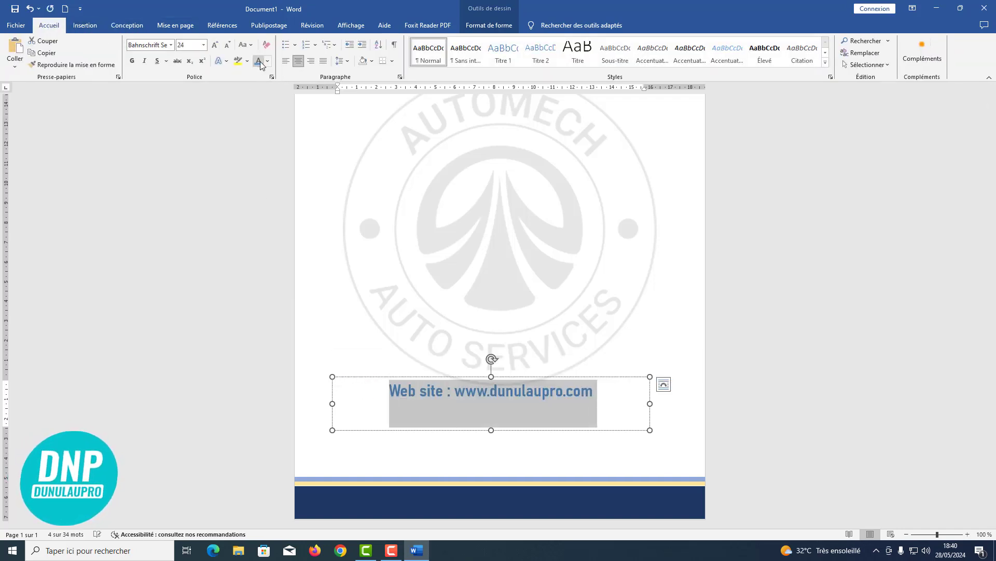
pyautogui.click(269, 62)
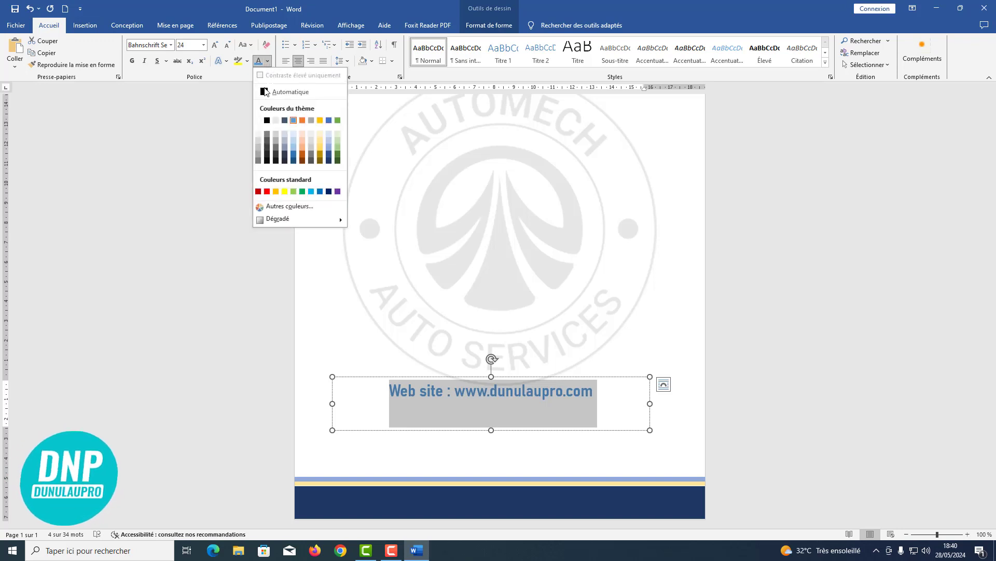
pyautogui.click(258, 120)
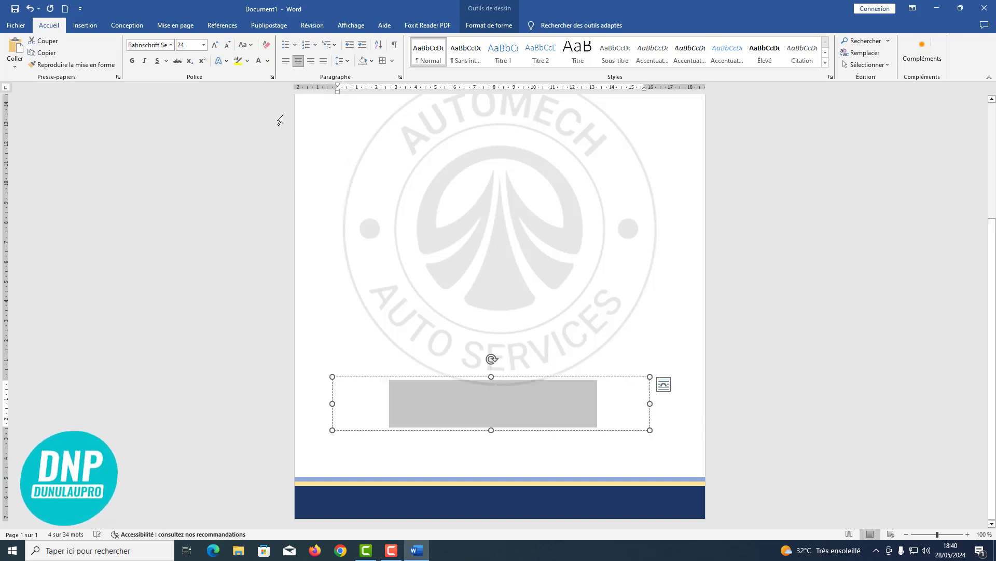
# Shorten the website text box to fit inside the dark blue footer band and reduce its font size to 16.
pyautogui.moveTo(491, 430); pyautogui.dragTo(491, 408)
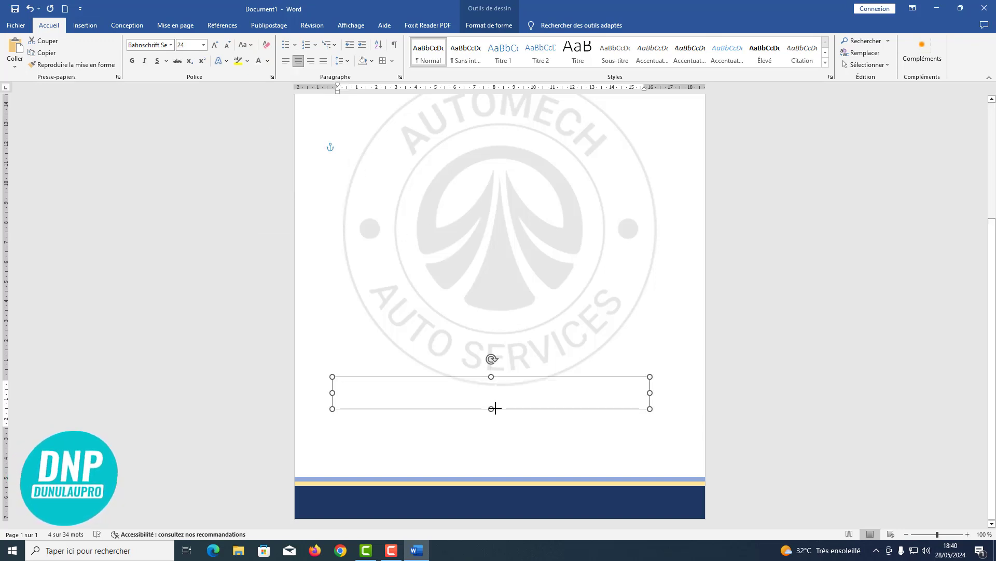
pyautogui.moveTo(515, 376); pyautogui.dragTo(524, 487)
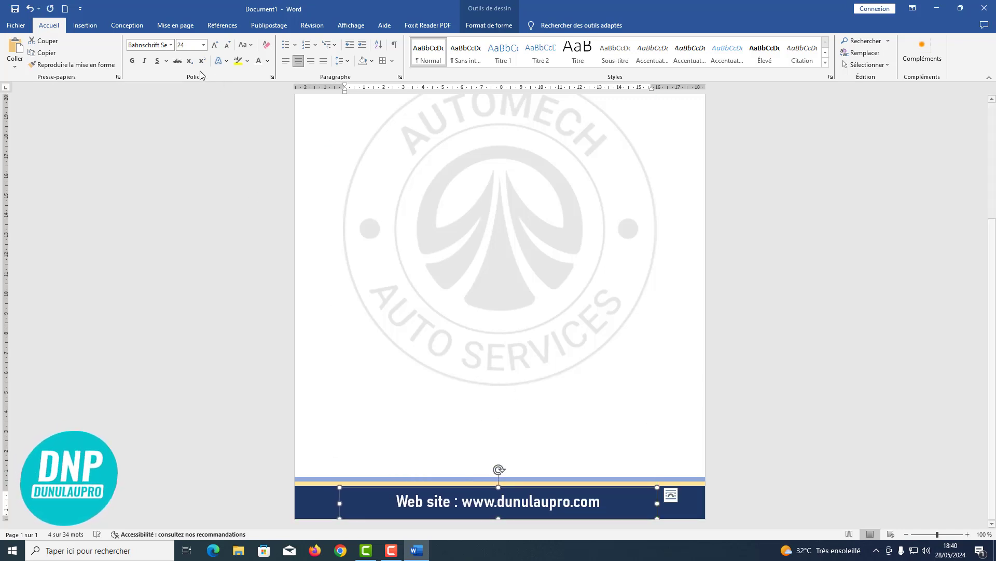
pyautogui.click(226, 45)
pyautogui.click(226, 45)
pyautogui.click(227, 45)
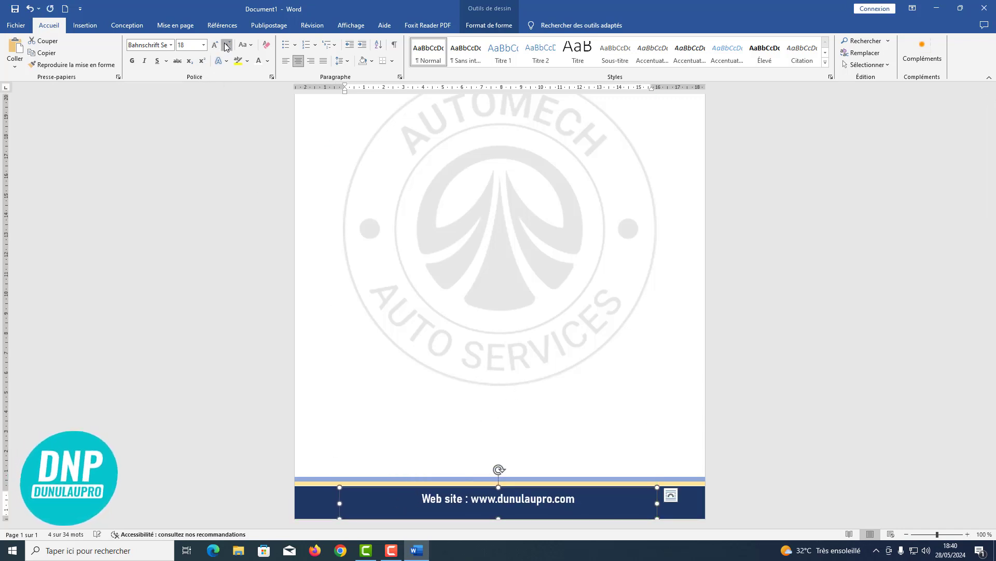
pyautogui.click(227, 45)
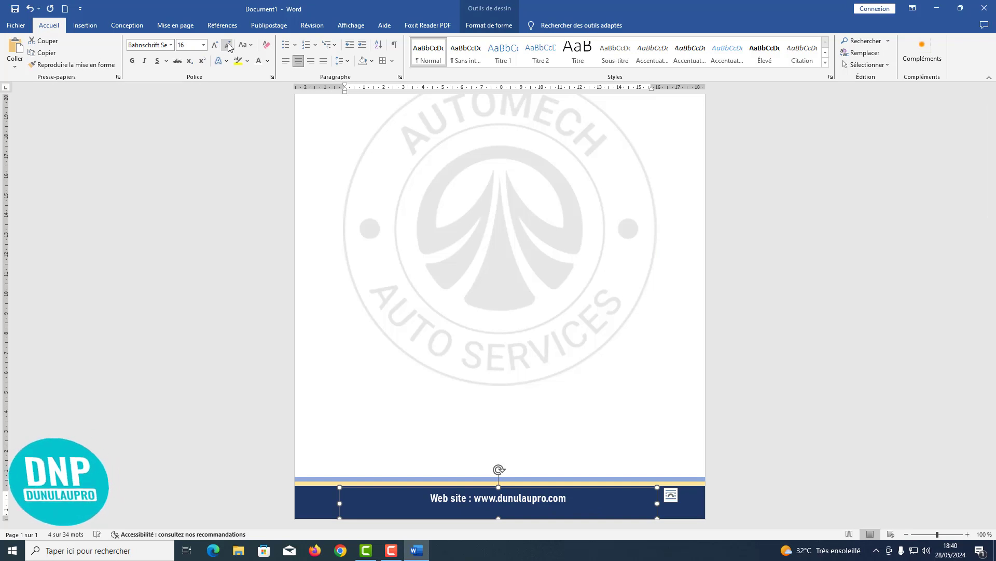
# Try the spelling "Website" in the footer text, and restore "Web site" from the spelling suggestions.
pyautogui.click(445, 499)
pyautogui.press('BackSpace')
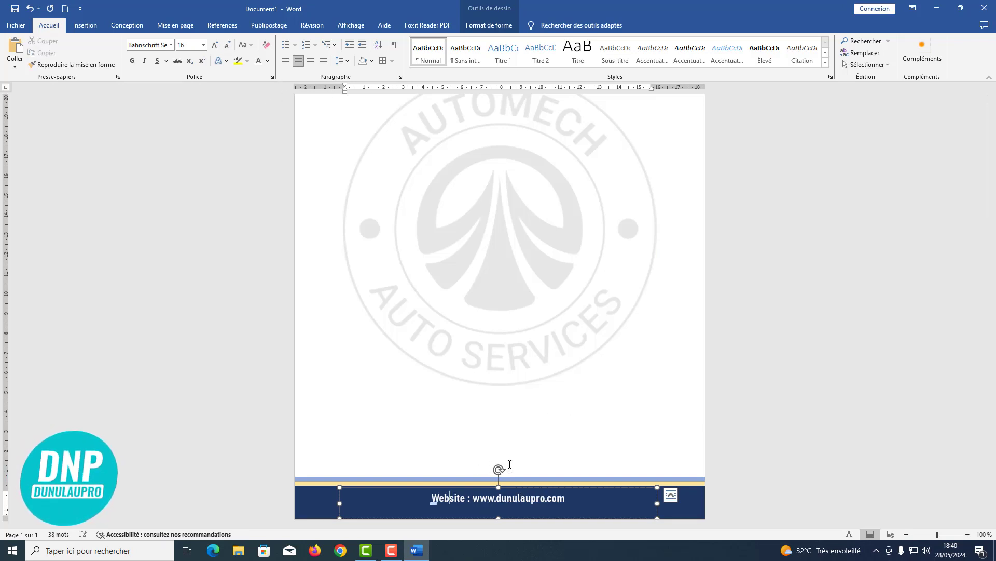
pyautogui.click(816, 438)
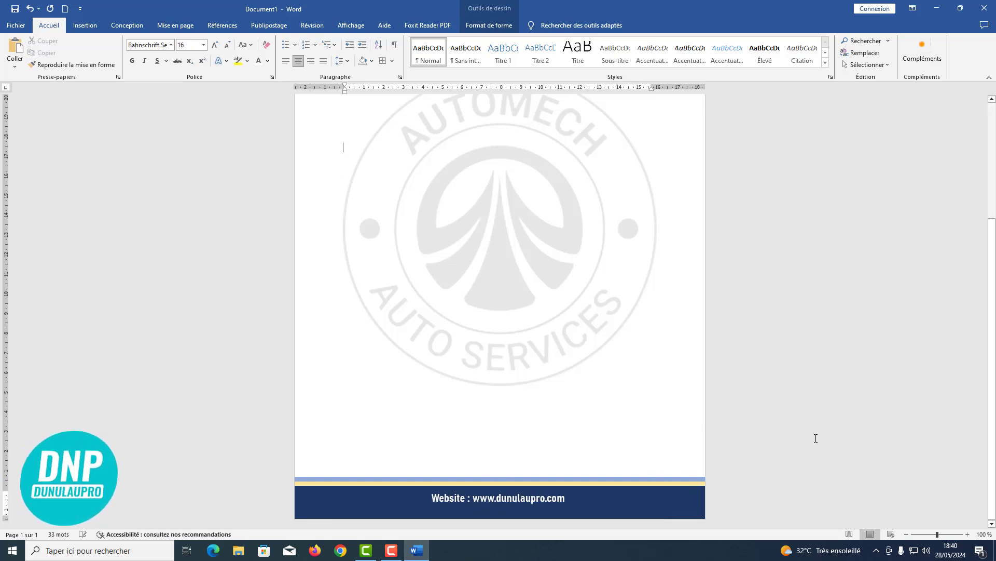
pyautogui.click(457, 499)
pyautogui.rightClick(458, 499)
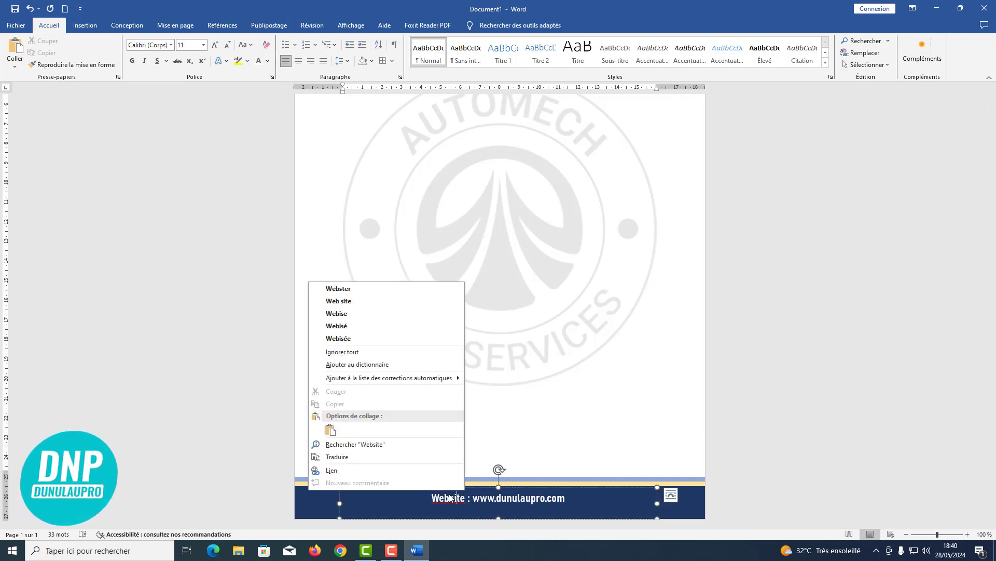
pyautogui.click(375, 300)
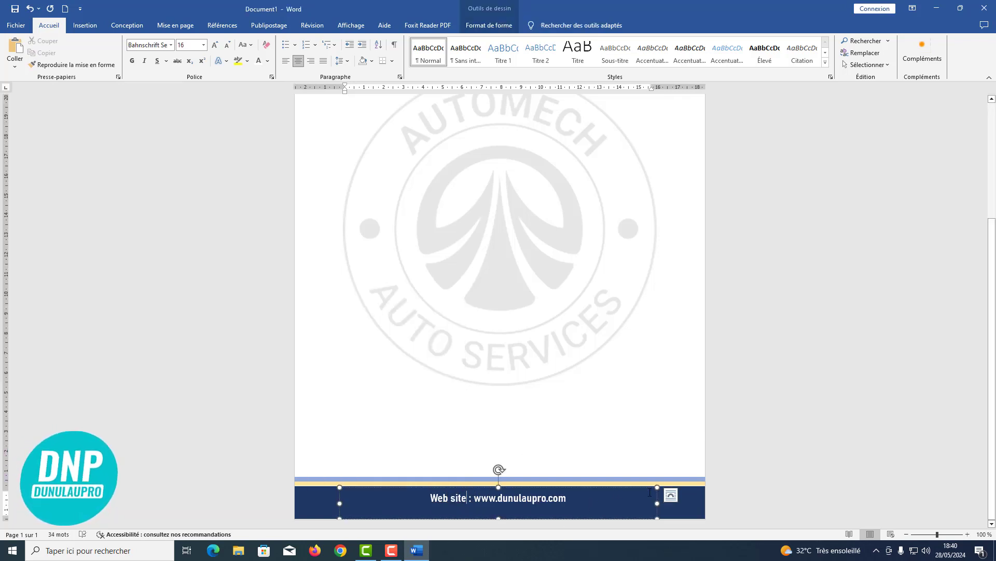
# Reduce the height of the website text box and nudge it down to centre the text vertically in the footer band.
pyautogui.moveTo(498, 517); pyautogui.dragTo(499, 509)
pyautogui.press('Down')
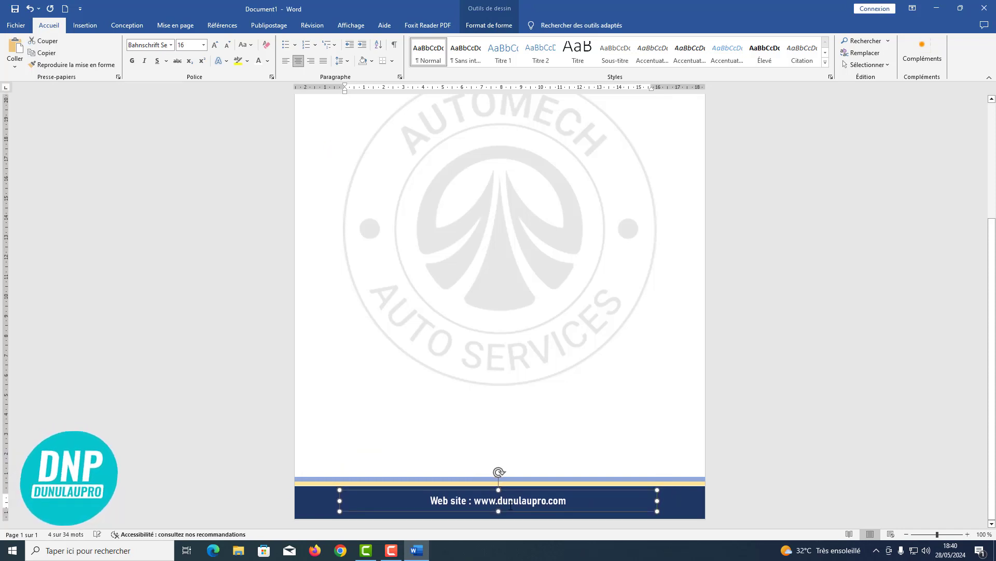
pyautogui.click(781, 450)
# Collapse the ribbon and review the complete letterhead page at 80% zoom, from header to footer.
pyautogui.scroll(-7, 629, 418)
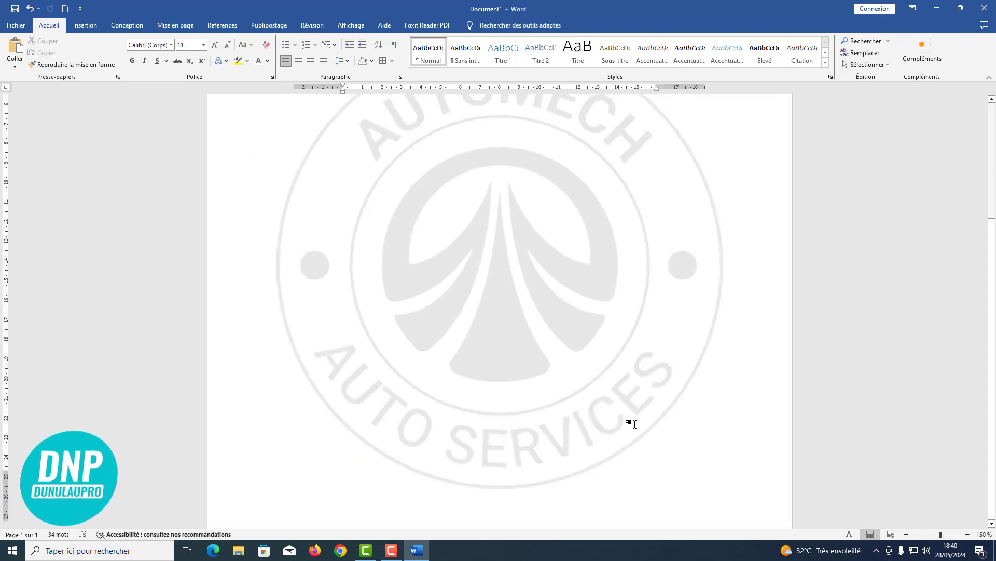
pyautogui.scroll(3, 629, 419)
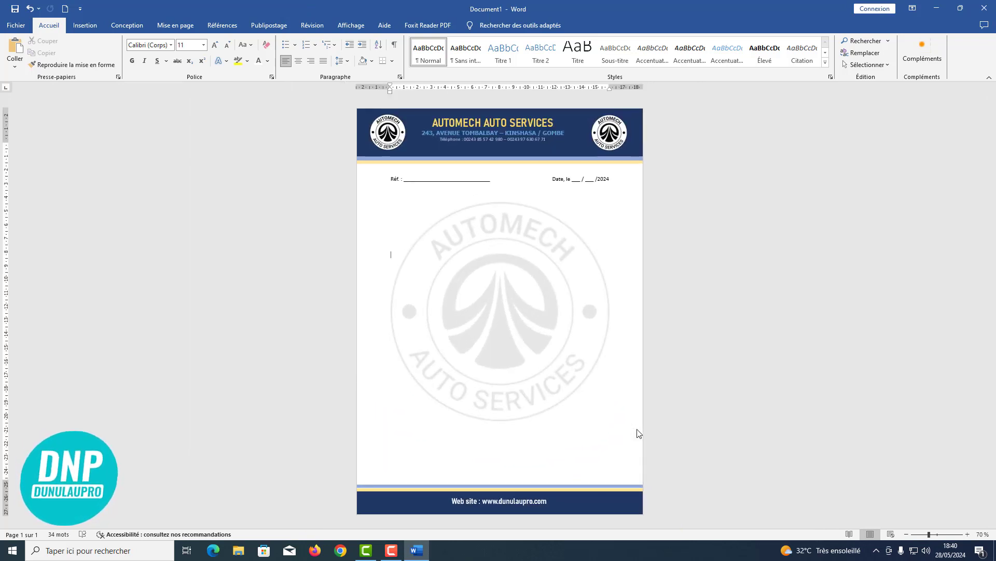
pyautogui.click(989, 77)
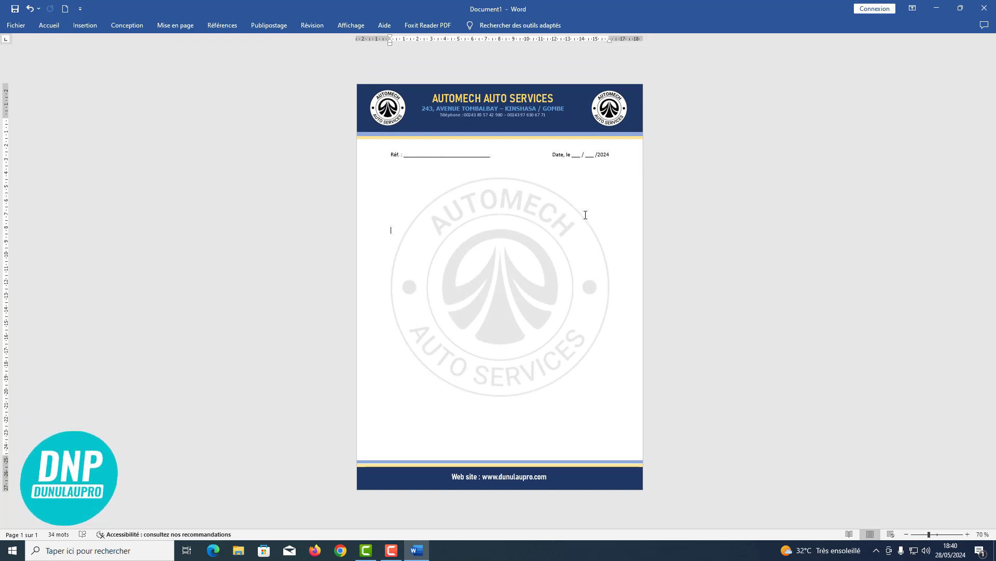
pyautogui.scroll(1, 641, 229)
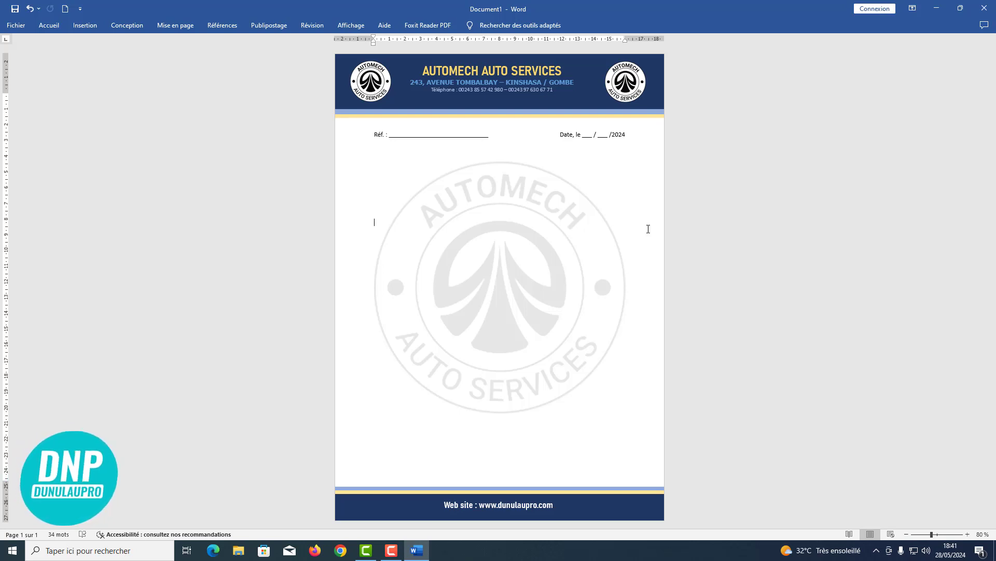
pyautogui.scroll(1, 648, 229)
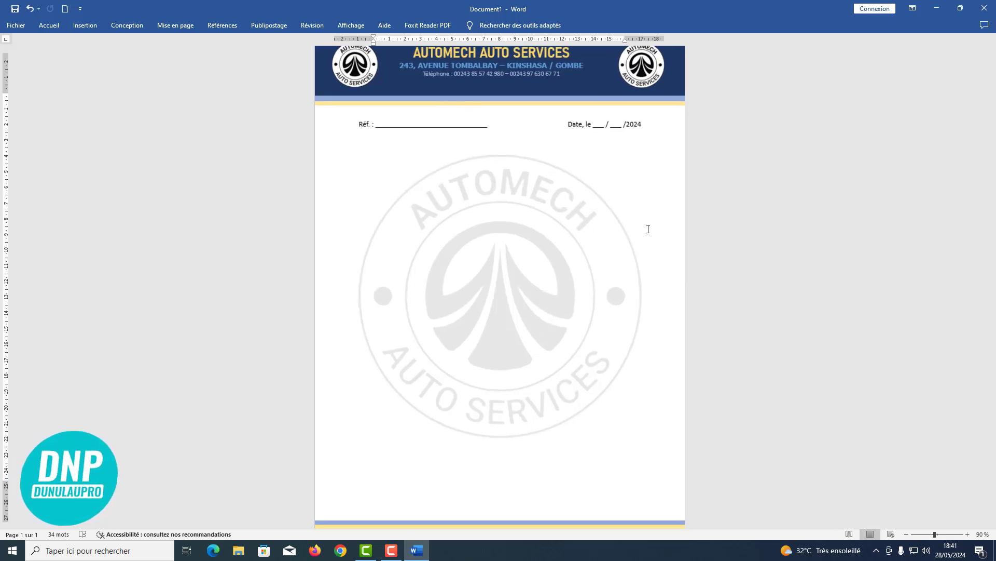
pyautogui.scroll(-1, 647, 230)
pyautogui.scroll(-1, 646, 229)
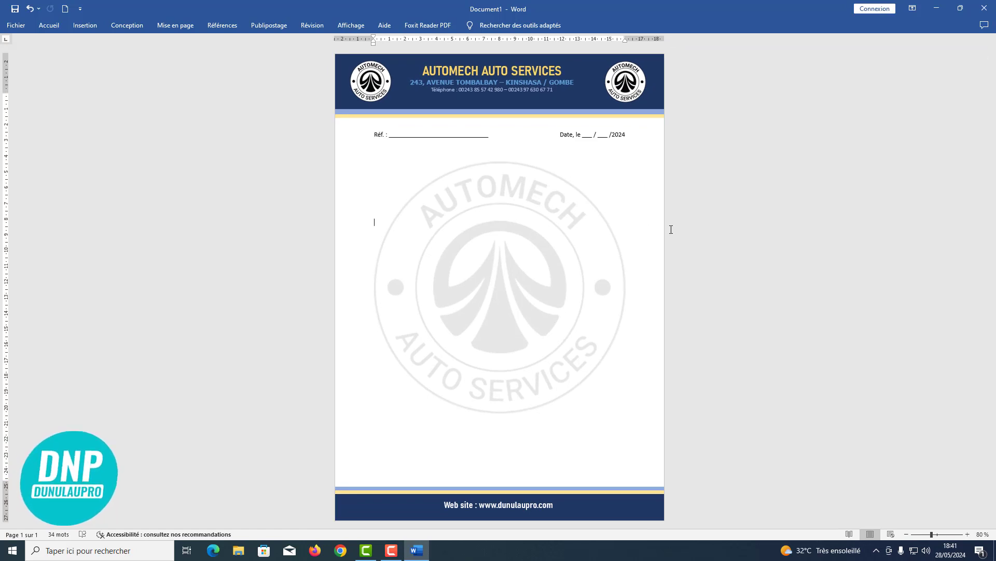